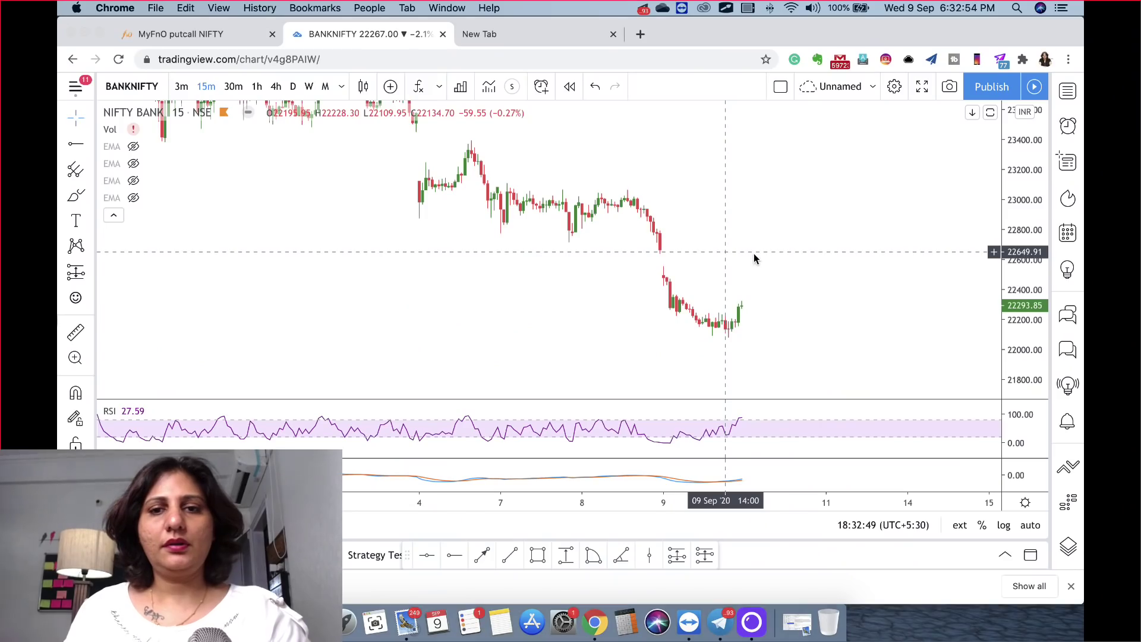
Step: Show the horizontal price levels on the 15-minute BANKNIFTY chart and stretch the price scale around the recent candles
{"action": "mouse_move", "coordinate": [218, 80]}
{"action": "left_mouse_down"}
{"action": "mouse_move", "coordinate": [188, 92]}
{"action": "mouse_move", "coordinate": [222, 86]}
{"action": "left_mouse_up"}
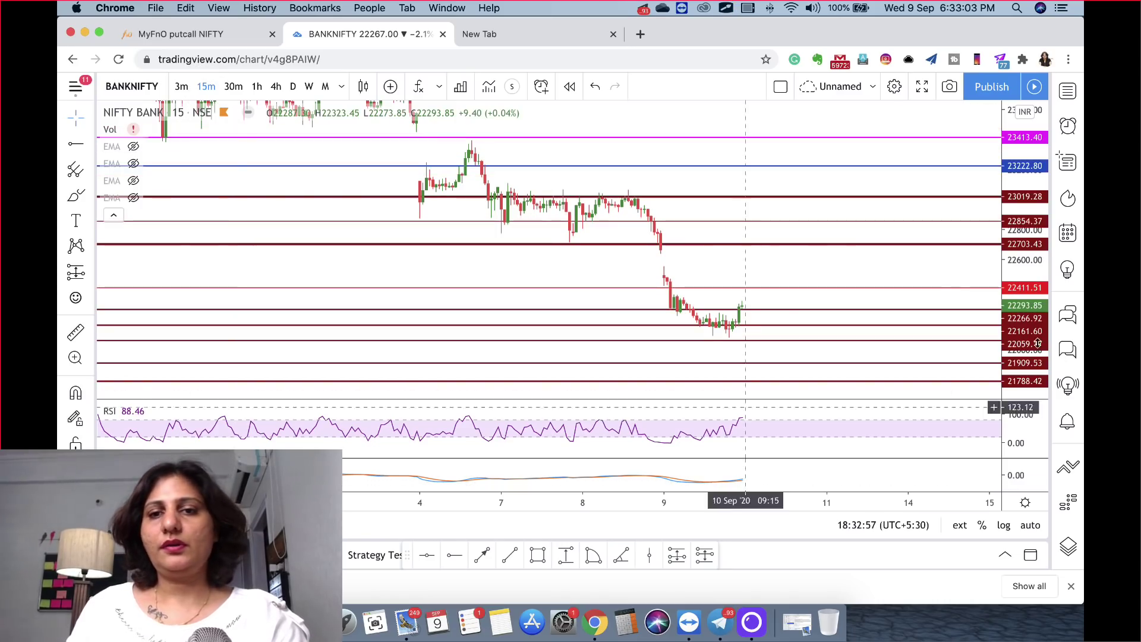
{"action": "mouse_move", "coordinate": [1027, 315]}
{"action": "left_mouse_down"}
{"action": "mouse_move", "coordinate": [1026, 299]}
{"action": "mouse_move", "coordinate": [1026, 326]}
{"action": "left_mouse_up"}
{"action": "scroll", "coordinate": [1026, 299], "scroll_direction": "up", "scroll_amount": 5}
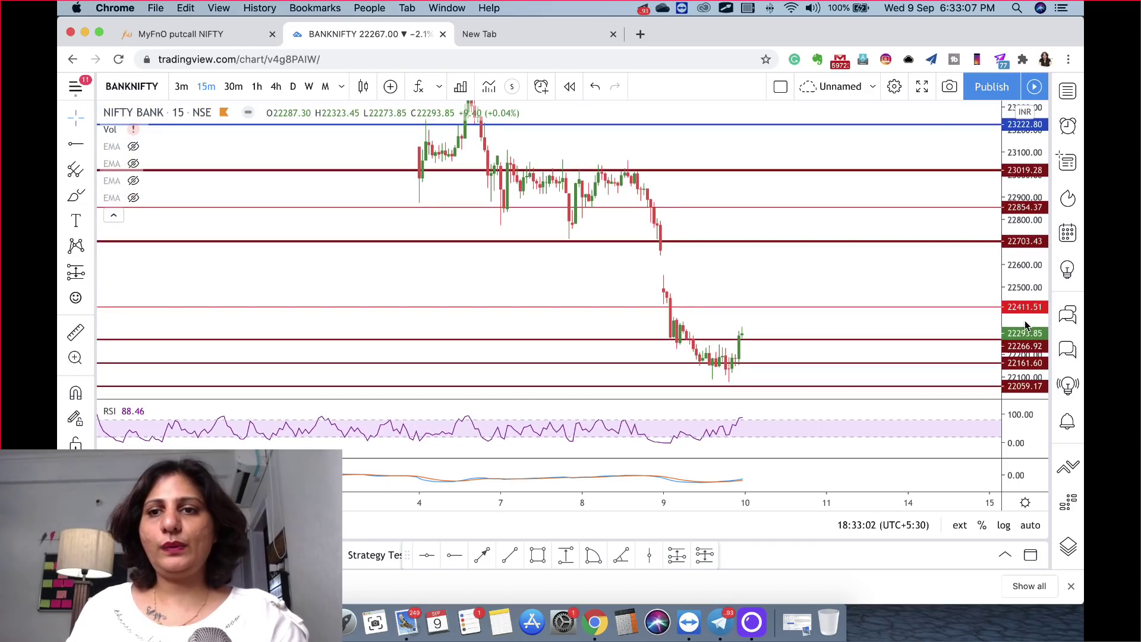
{"action": "scroll", "coordinate": [943, 224], "scroll_direction": "up", "scroll_amount": 1}
{"action": "key", "text": "ctrl+Tab"}
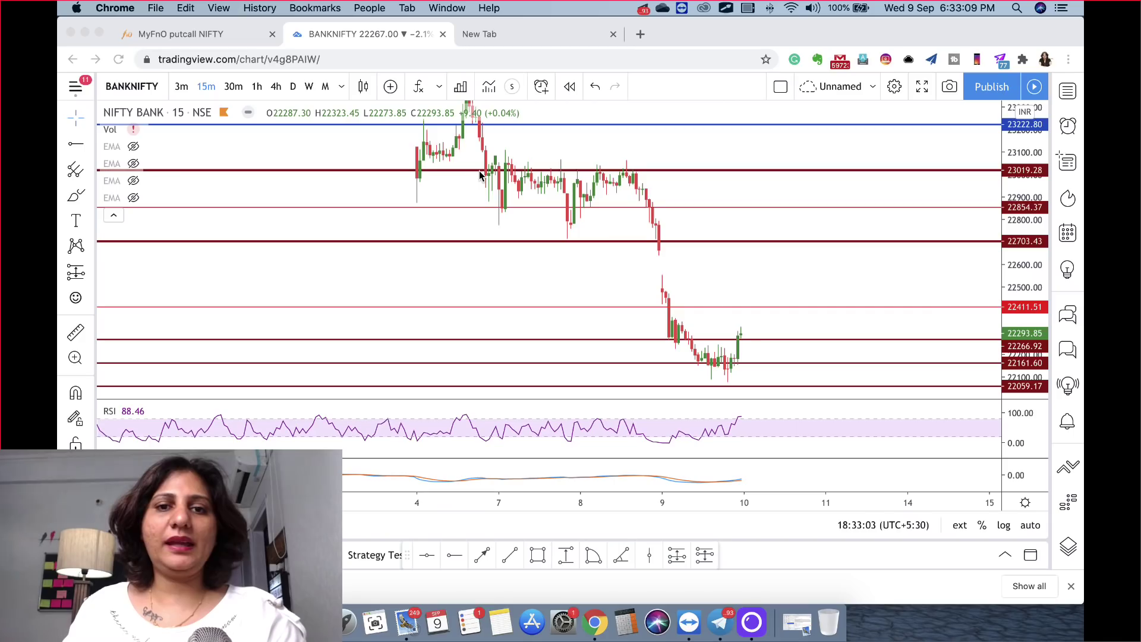
Step: Mark the repeated highs along the 23019.28 level with freehand strokes on the screen
{"action": "mouse_move", "coordinate": [498, 173]}
{"action": "left_mouse_down"}
{"action": "mouse_move", "coordinate": [659, 173]}
{"action": "mouse_move", "coordinate": [472, 175]}
{"action": "mouse_move", "coordinate": [653, 173]}
{"action": "left_mouse_up"}
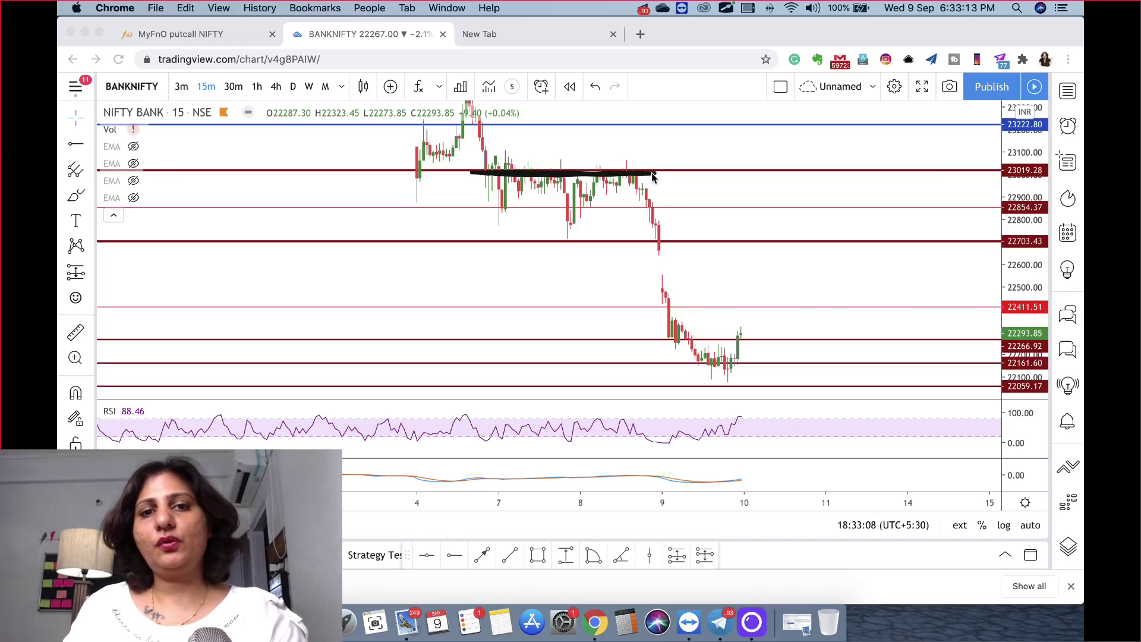
{"action": "left_click_drag", "start_coordinate": [647, 126], "coordinate": [641, 171]}
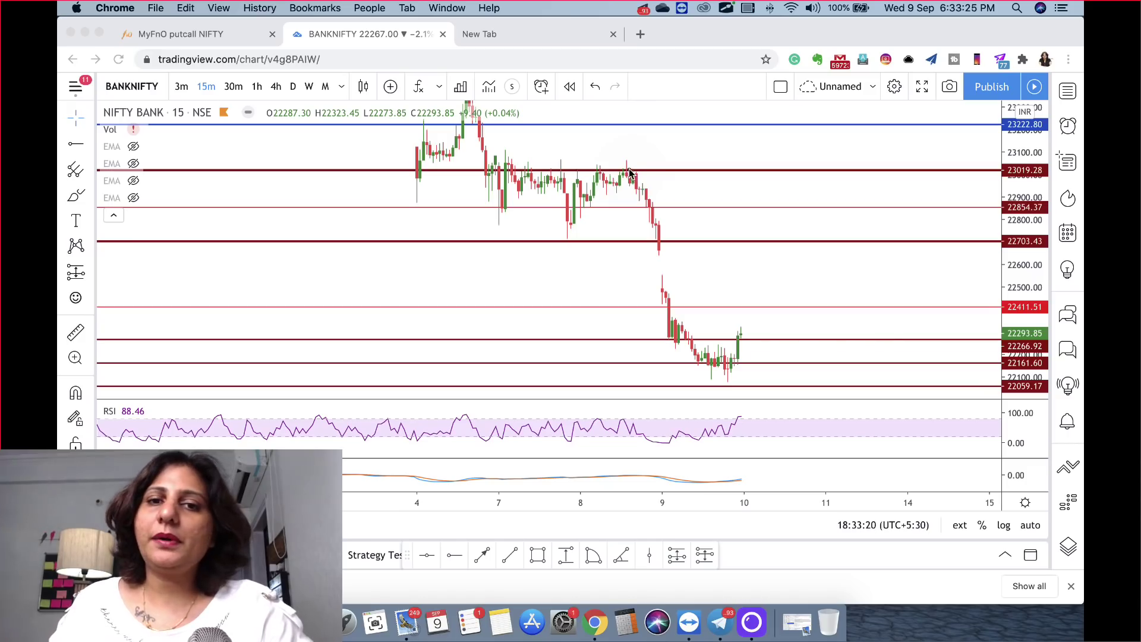
{"action": "mouse_move", "coordinate": [554, 172]}
{"action": "left_mouse_down"}
{"action": "mouse_move", "coordinate": [653, 172]}
{"action": "mouse_move", "coordinate": [549, 172]}
{"action": "left_mouse_up"}
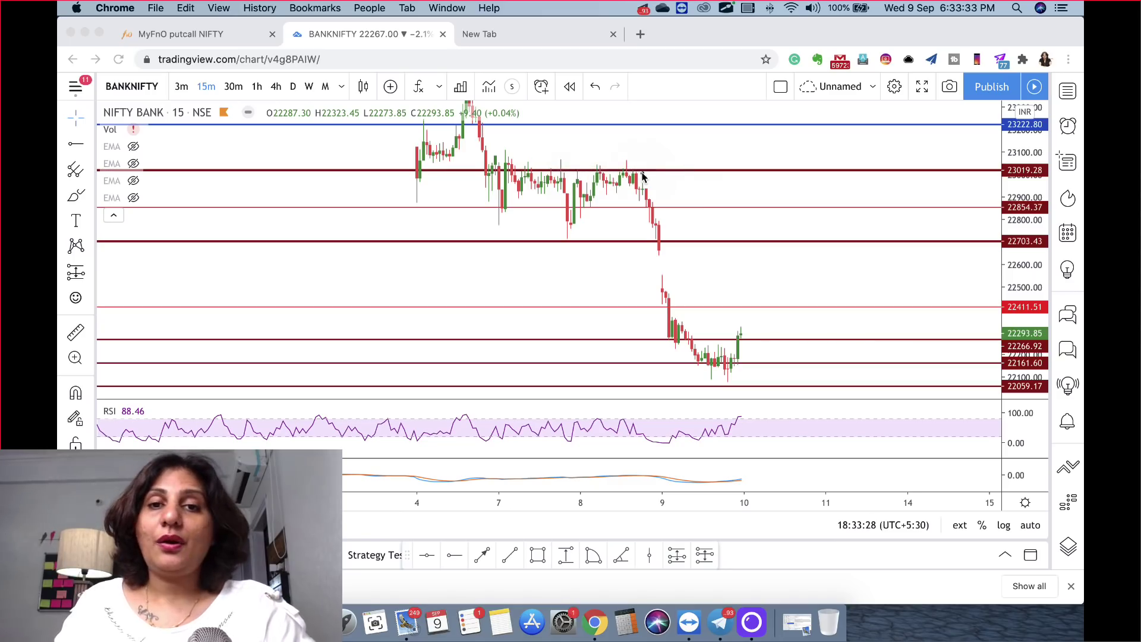
Step: Trace the fall from the 23019.28 level and underline the 22703.43 support with freehand strokes
{"action": "left_click_drag", "start_coordinate": [642, 176], "coordinate": [666, 247]}
{"action": "mouse_move", "coordinate": [993, 248]}
{"action": "left_mouse_down"}
{"action": "mouse_move", "coordinate": [1004, 255]}
{"action": "mouse_move", "coordinate": [987, 247]}
{"action": "left_mouse_up"}
{"action": "left_click_drag", "start_coordinate": [509, 242], "coordinate": [669, 245]}
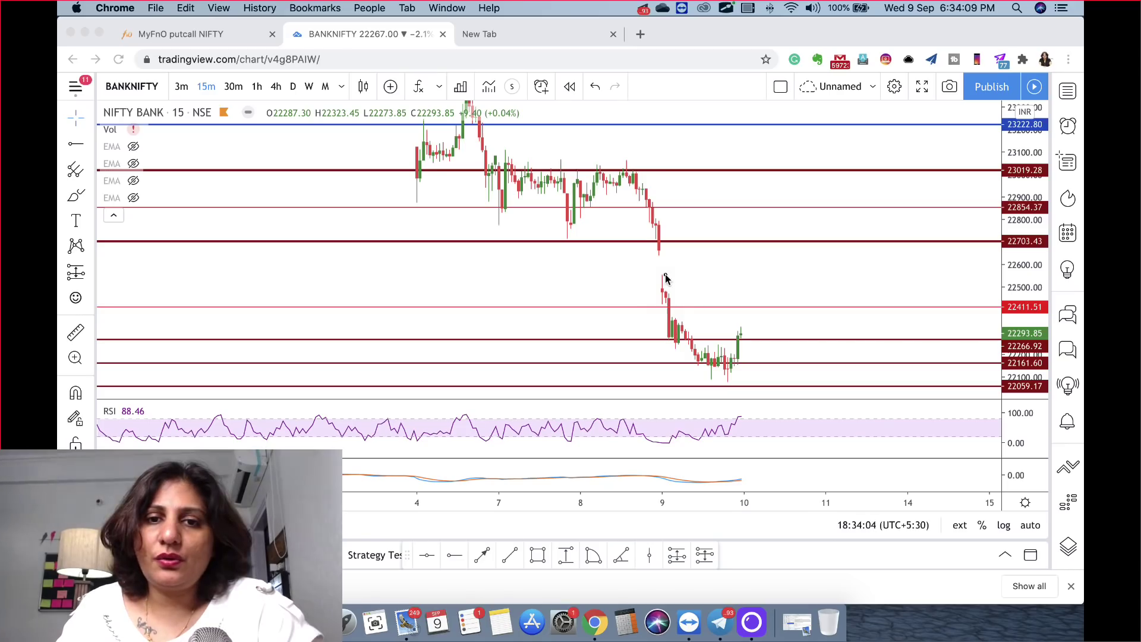
Step: Mark the gap-down opening candles, circle 22411.51, and sketch a bounce from 22266.92 back up to 22411.51
{"action": "left_click_drag", "start_coordinate": [667, 274], "coordinate": [653, 304]}
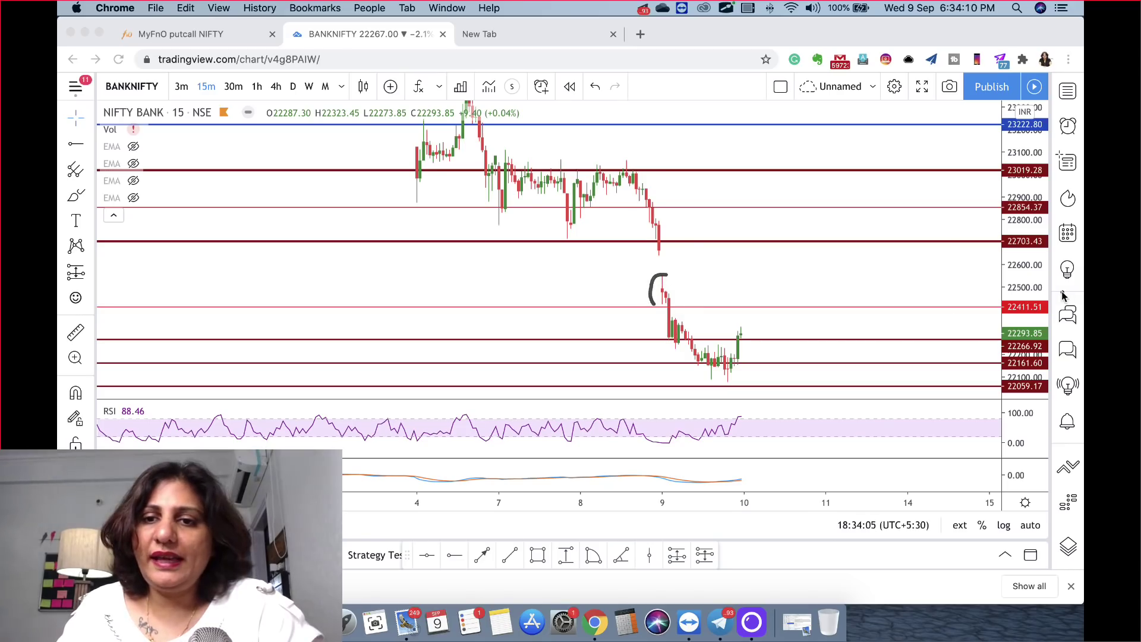
{"action": "mouse_move", "coordinate": [1021, 294]}
{"action": "left_mouse_down"}
{"action": "mouse_move", "coordinate": [1000, 323]}
{"action": "mouse_move", "coordinate": [1073, 309]}
{"action": "mouse_move", "coordinate": [1014, 292]}
{"action": "left_mouse_up"}
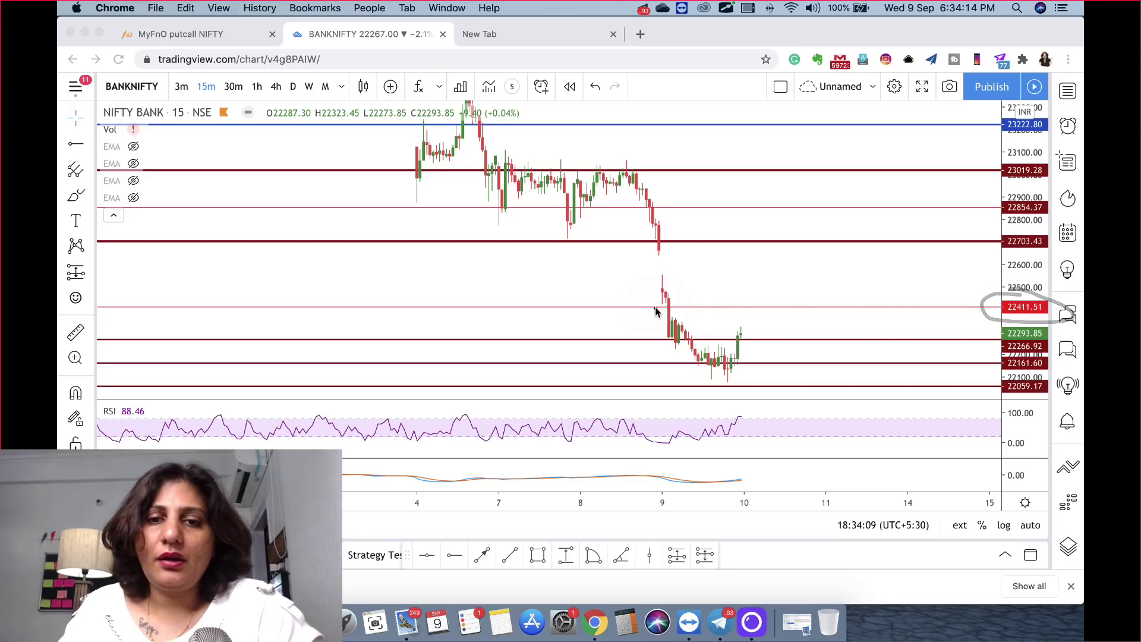
{"action": "mouse_move", "coordinate": [654, 303]}
{"action": "left_mouse_down"}
{"action": "mouse_move", "coordinate": [693, 305]}
{"action": "mouse_move", "coordinate": [688, 282]}
{"action": "mouse_move", "coordinate": [671, 347]}
{"action": "mouse_move", "coordinate": [939, 343]}
{"action": "left_mouse_up"}
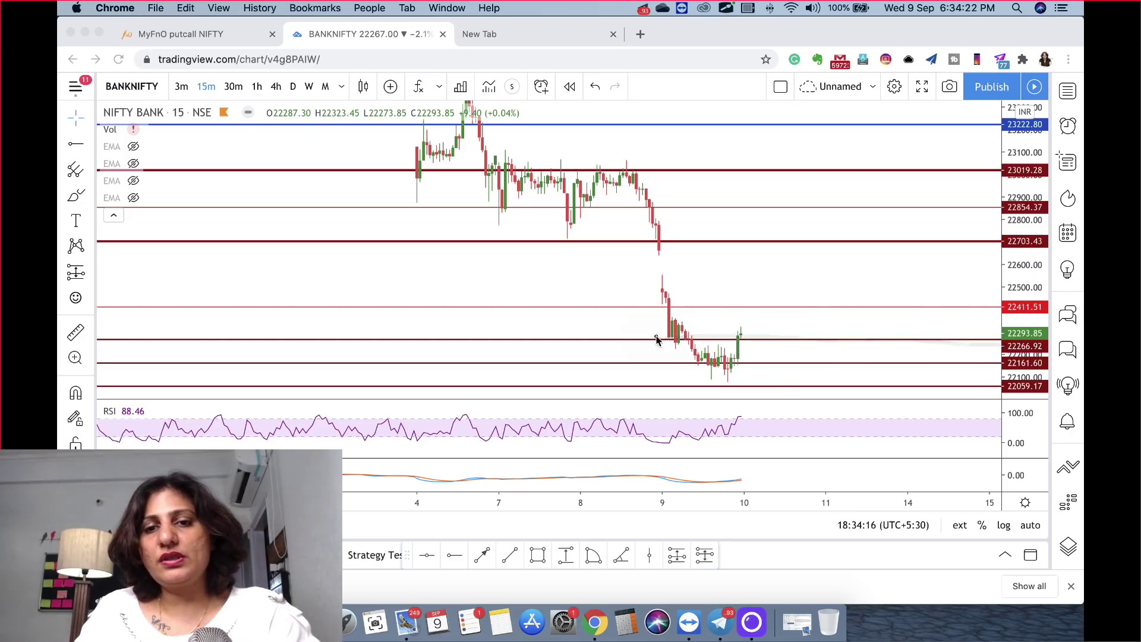
{"action": "left_click_drag", "start_coordinate": [676, 343], "coordinate": [692, 340]}
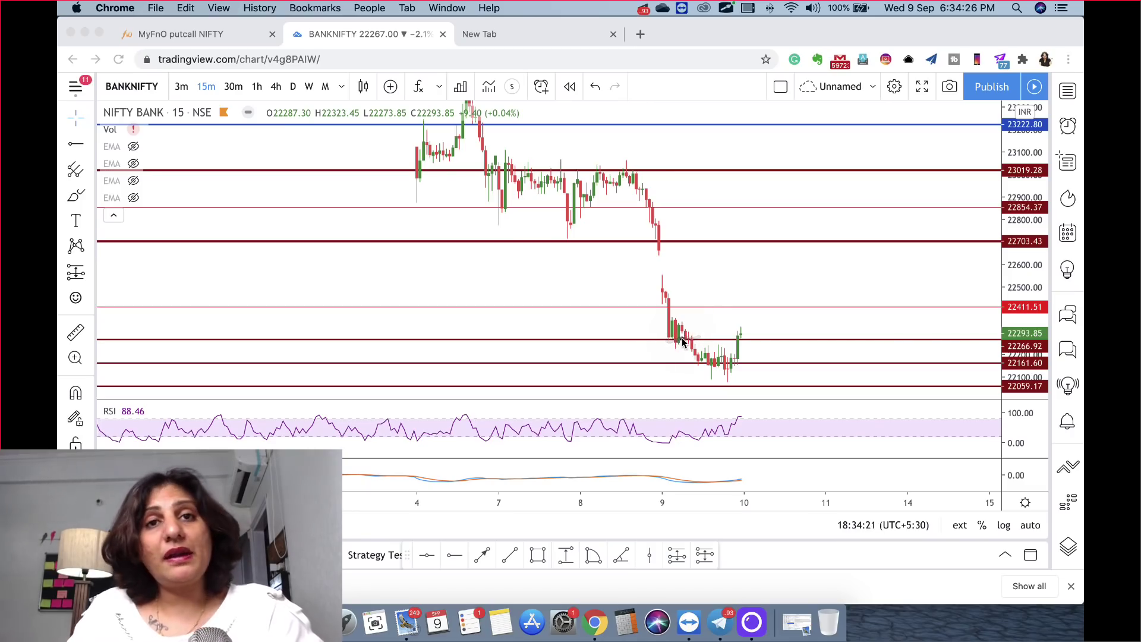
{"action": "left_click_drag", "start_coordinate": [689, 339], "coordinate": [702, 318]}
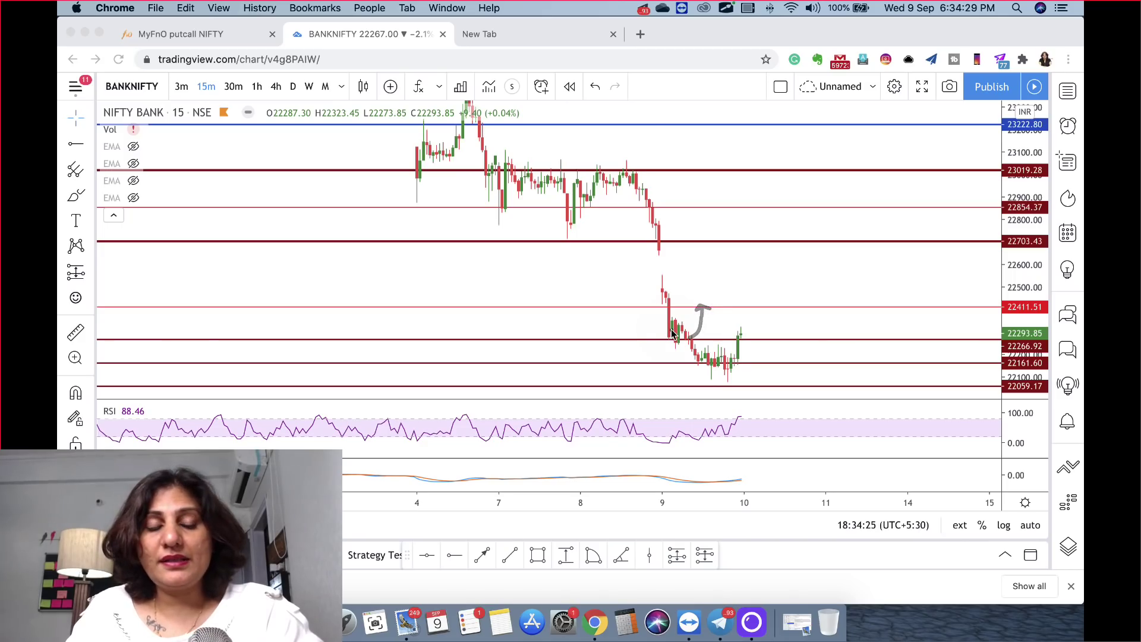
Step: Mark the 22266.92 level on the enlarged 9 September candles and trace the decline to 22161.60
{"action": "key", "text": "Escape"}
{"action": "scroll", "coordinate": [674, 326], "scroll_direction": "up", "scroll_amount": 5}
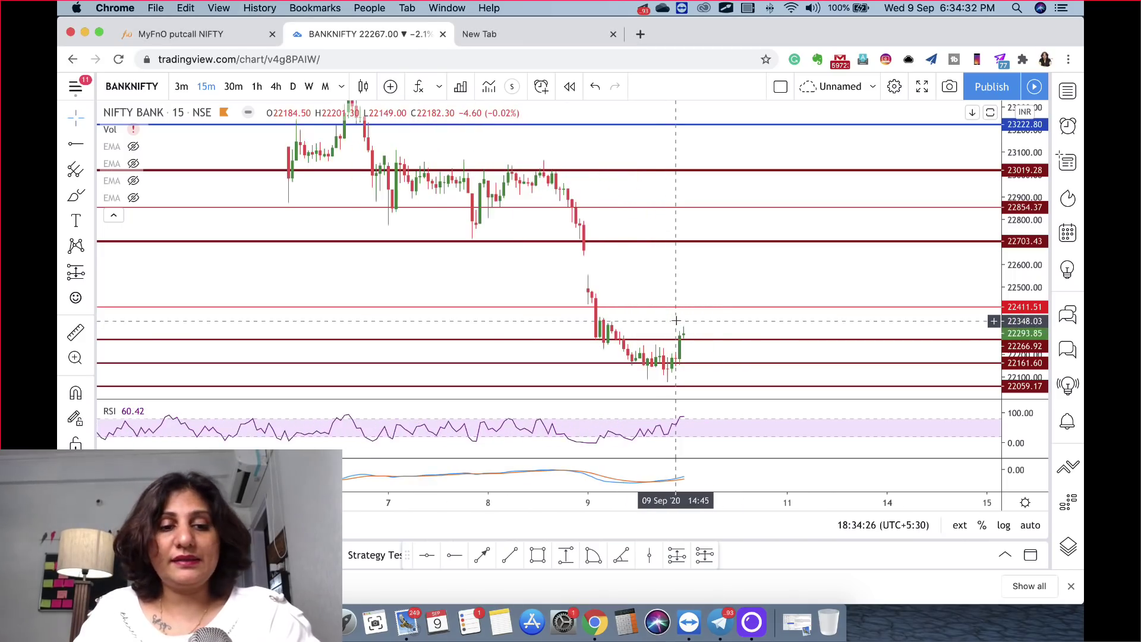
{"action": "scroll", "coordinate": [675, 320], "scroll_direction": "up", "scroll_amount": 5}
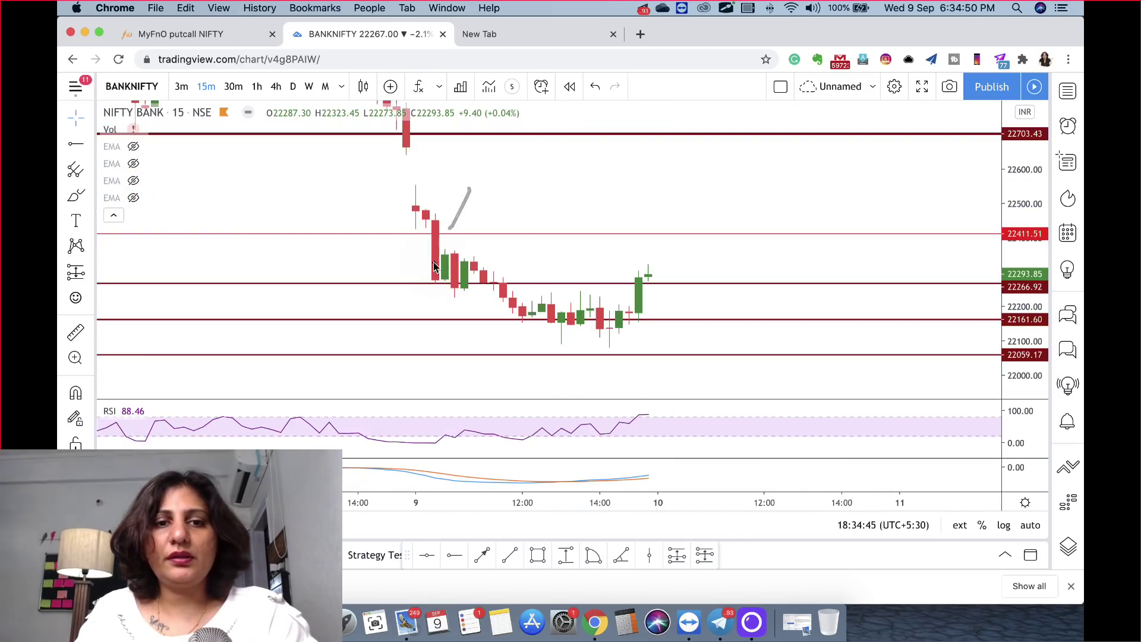
{"action": "mouse_move", "coordinate": [433, 263]}
{"action": "left_mouse_down"}
{"action": "mouse_move", "coordinate": [485, 272]}
{"action": "mouse_move", "coordinate": [470, 282]}
{"action": "mouse_move", "coordinate": [511, 281]}
{"action": "mouse_move", "coordinate": [531, 239]}
{"action": "mouse_move", "coordinate": [545, 245]}
{"action": "left_mouse_up"}
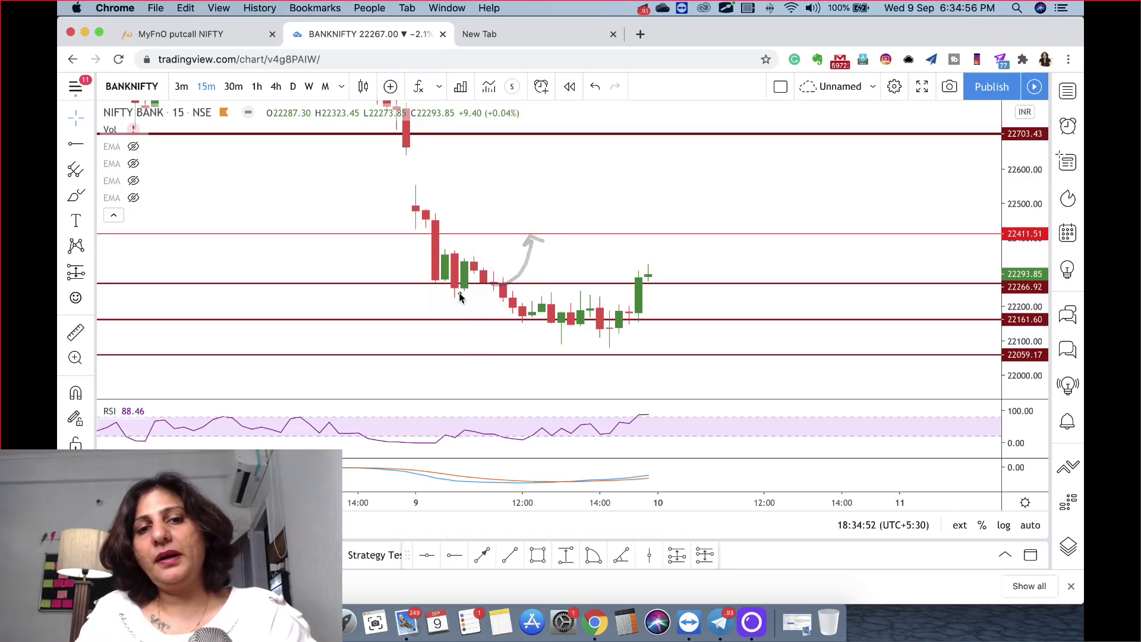
{"action": "left_click_drag", "start_coordinate": [432, 297], "coordinate": [493, 284]}
{"action": "mouse_move", "coordinate": [503, 280]}
{"action": "left_mouse_down"}
{"action": "mouse_move", "coordinate": [514, 304]}
{"action": "mouse_move", "coordinate": [550, 322]}
{"action": "left_mouse_up"}
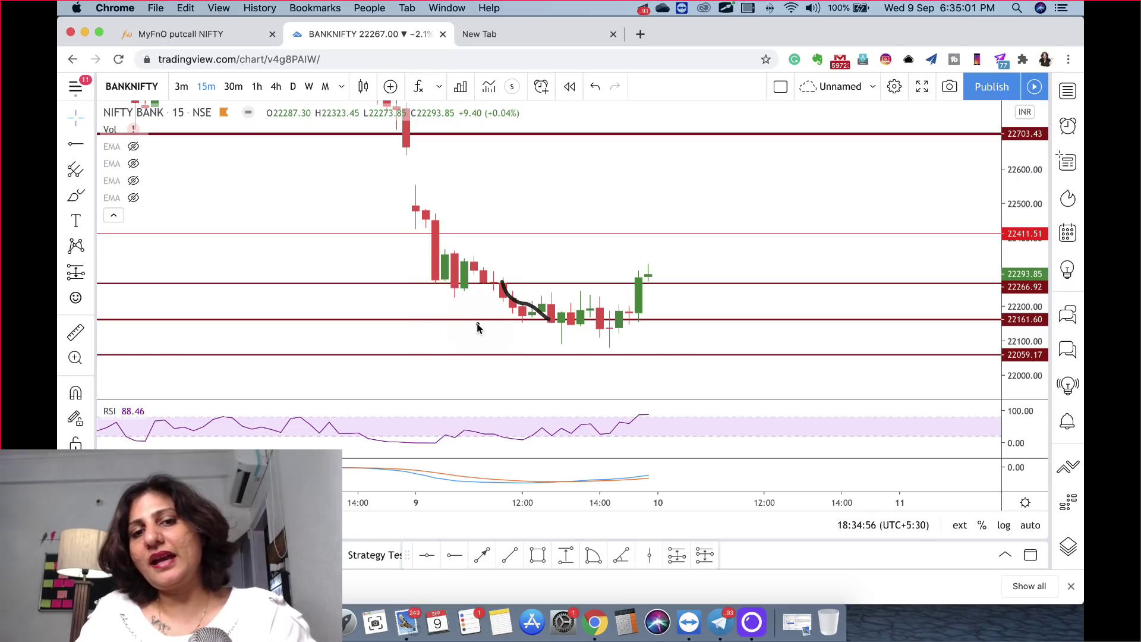
Step: Underline the 22161.60 support with freehand strokes and sketch the possible upward move from 22266.92 to 22411.51
{"action": "left_click_drag", "start_coordinate": [471, 324], "coordinate": [689, 320]}
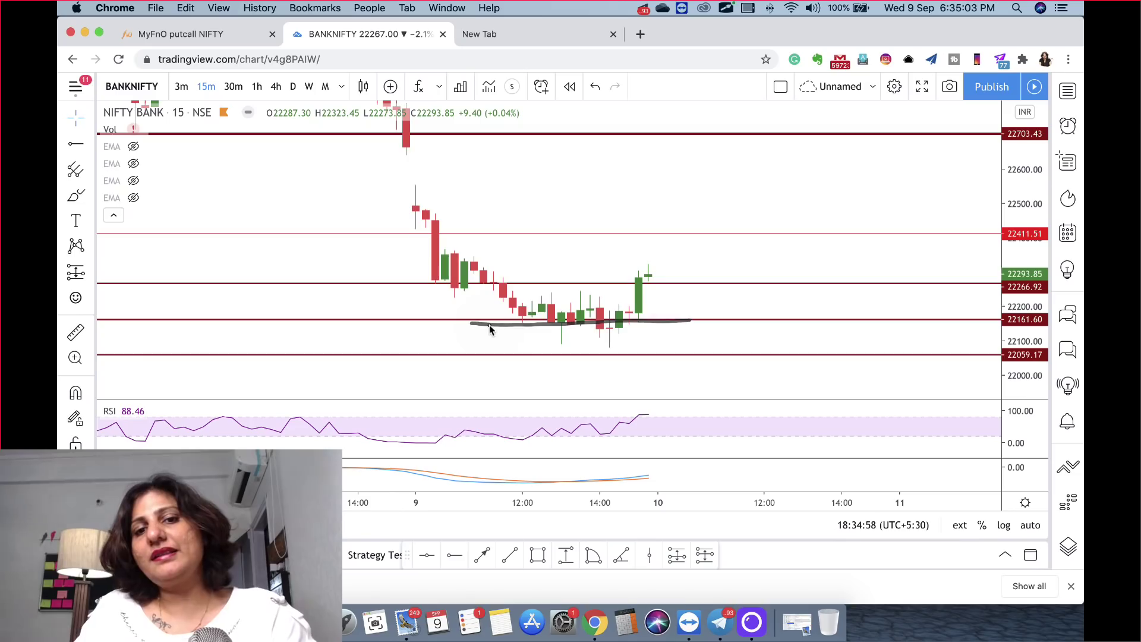
{"action": "mouse_move", "coordinate": [499, 314]}
{"action": "left_mouse_down"}
{"action": "mouse_move", "coordinate": [650, 325]}
{"action": "mouse_move", "coordinate": [594, 314]}
{"action": "mouse_move", "coordinate": [683, 274]}
{"action": "left_mouse_up"}
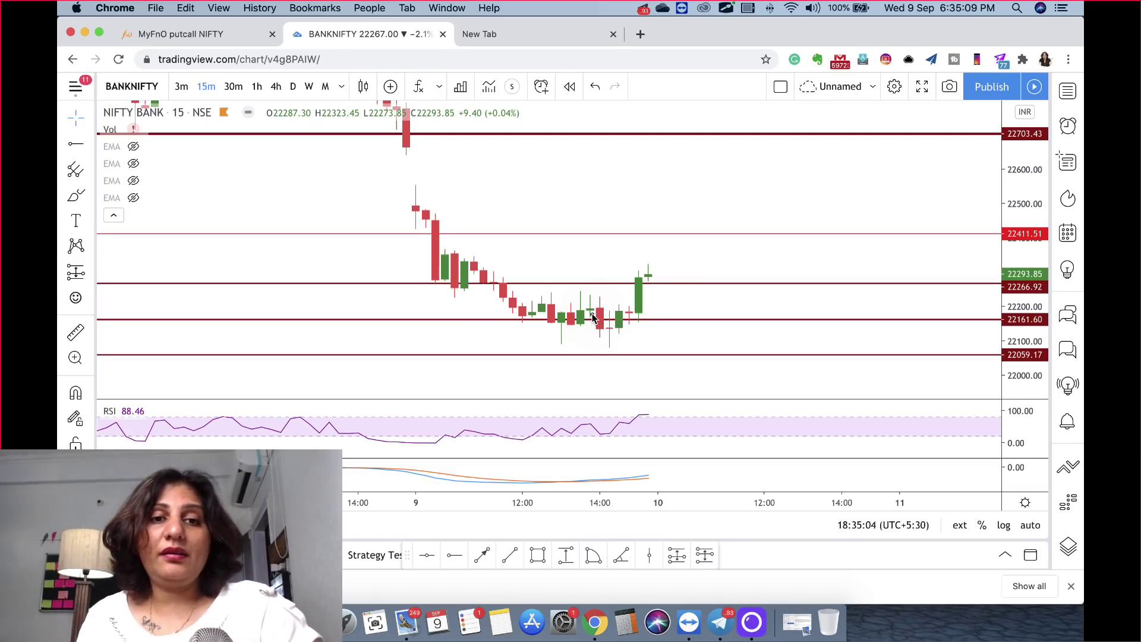
{"action": "left_click_drag", "start_coordinate": [504, 283], "coordinate": [559, 237]}
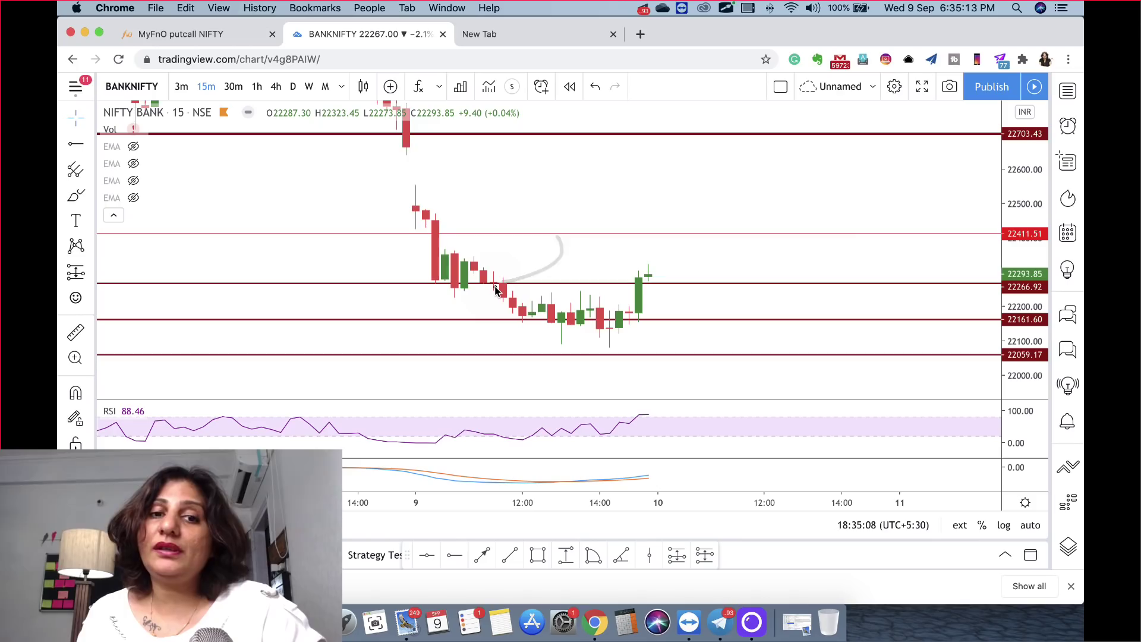
{"action": "mouse_move", "coordinate": [496, 288]}
{"action": "left_mouse_down"}
{"action": "mouse_move", "coordinate": [534, 254]}
{"action": "mouse_move", "coordinate": [546, 311]}
{"action": "mouse_move", "coordinate": [572, 321]}
{"action": "mouse_move", "coordinate": [544, 321]}
{"action": "mouse_move", "coordinate": [646, 324]}
{"action": "mouse_move", "coordinate": [508, 326]}
{"action": "left_mouse_up"}
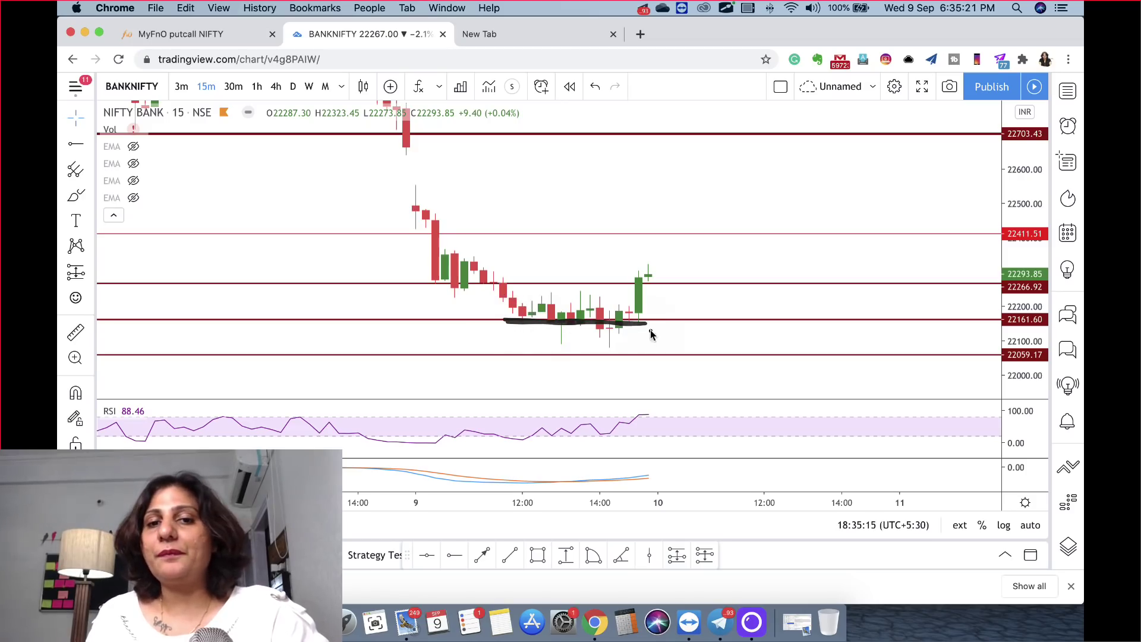
{"action": "left_click_drag", "start_coordinate": [523, 318], "coordinate": [639, 324]}
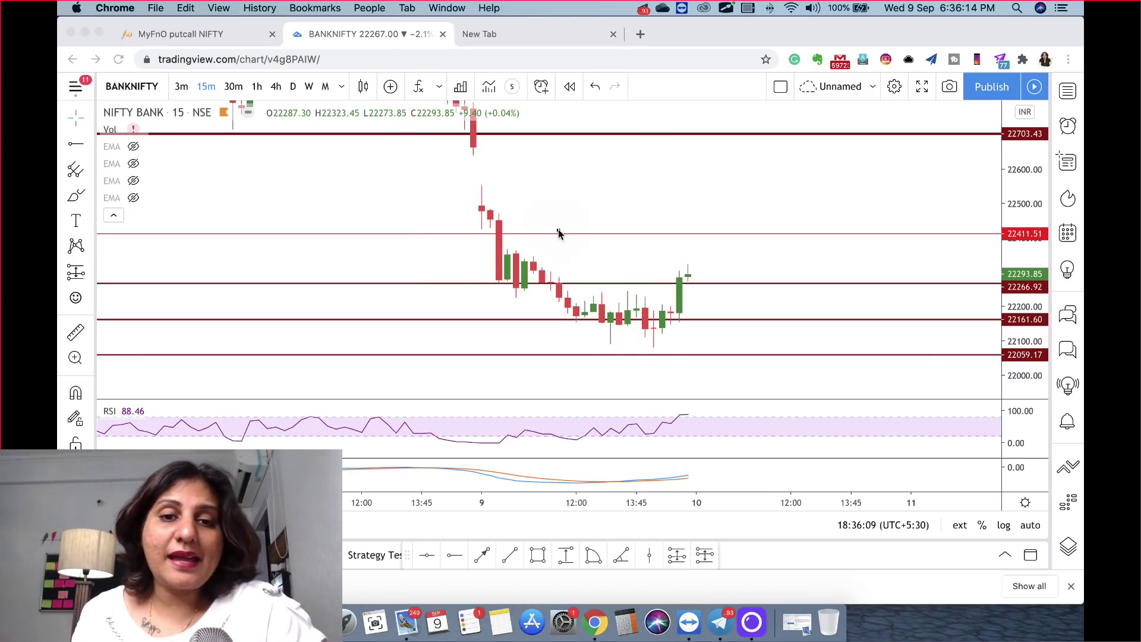
Step: Point out the 22411.51 level with downward strokes and underline the 22161.60 support beneath the 9 September candles
{"action": "mouse_move", "coordinate": [659, 171]}
{"action": "left_mouse_down"}
{"action": "mouse_move", "coordinate": [672, 235]}
{"action": "mouse_move", "coordinate": [683, 224]}
{"action": "left_mouse_up"}
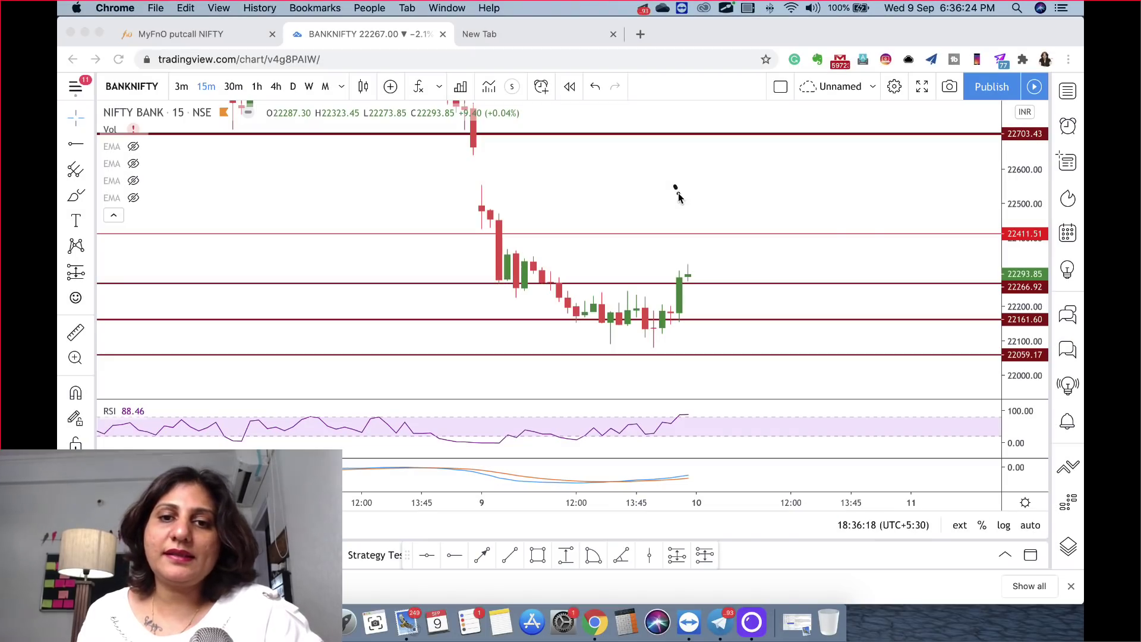
{"action": "left_click_drag", "start_coordinate": [676, 186], "coordinate": [693, 231]}
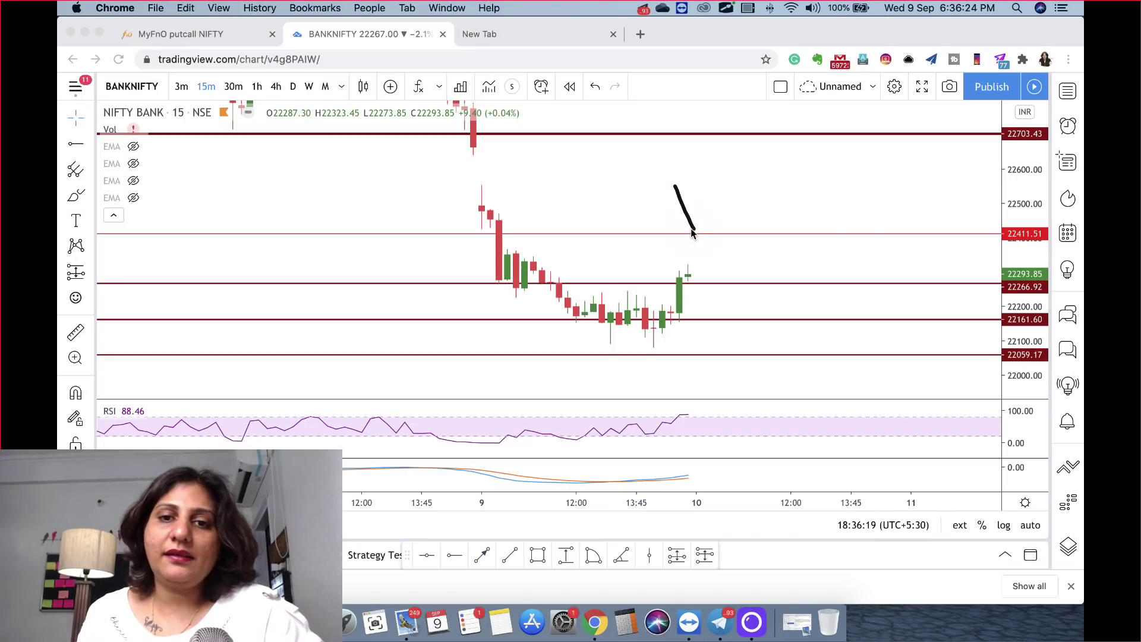
{"action": "left_click_drag", "start_coordinate": [529, 321], "coordinate": [689, 326]}
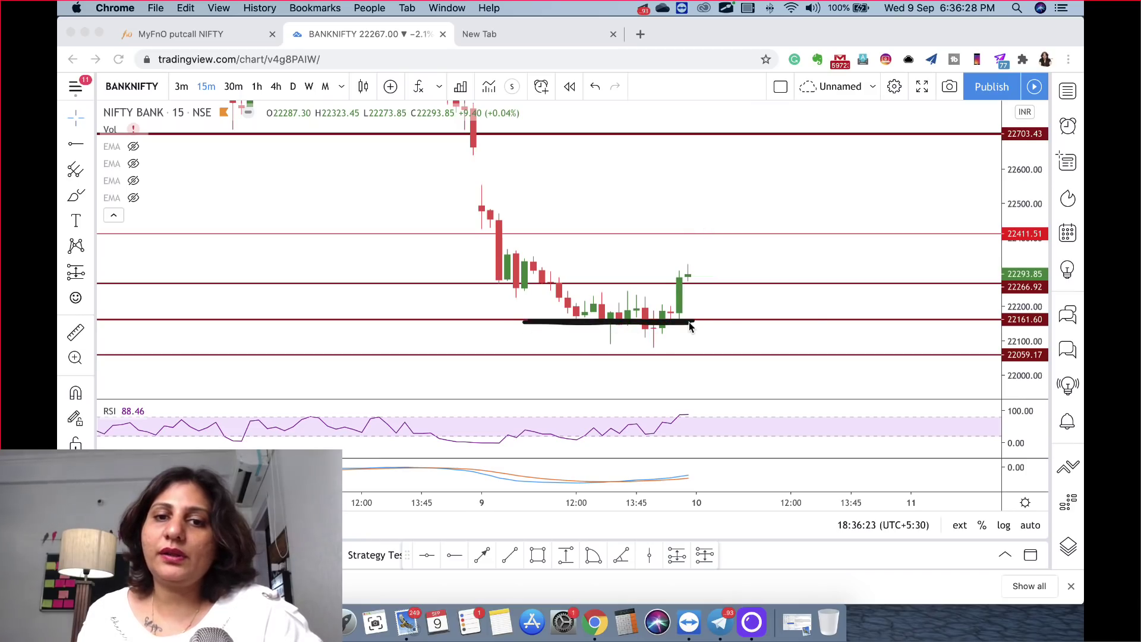
Step: Draw a rectangle from about 22163.06 to 22075.68, spanning 08 Sep 15:00 to 10 Sep 13:00
{"action": "key", "text": "ctrl+m"}
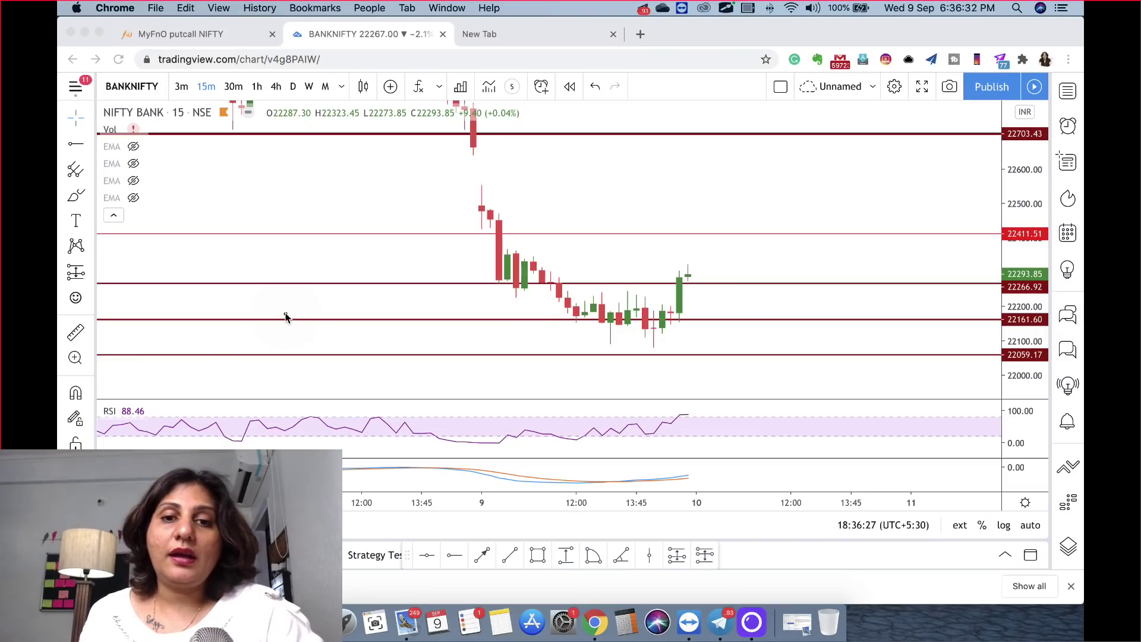
{"action": "left_click", "coordinate": [430, 404]}
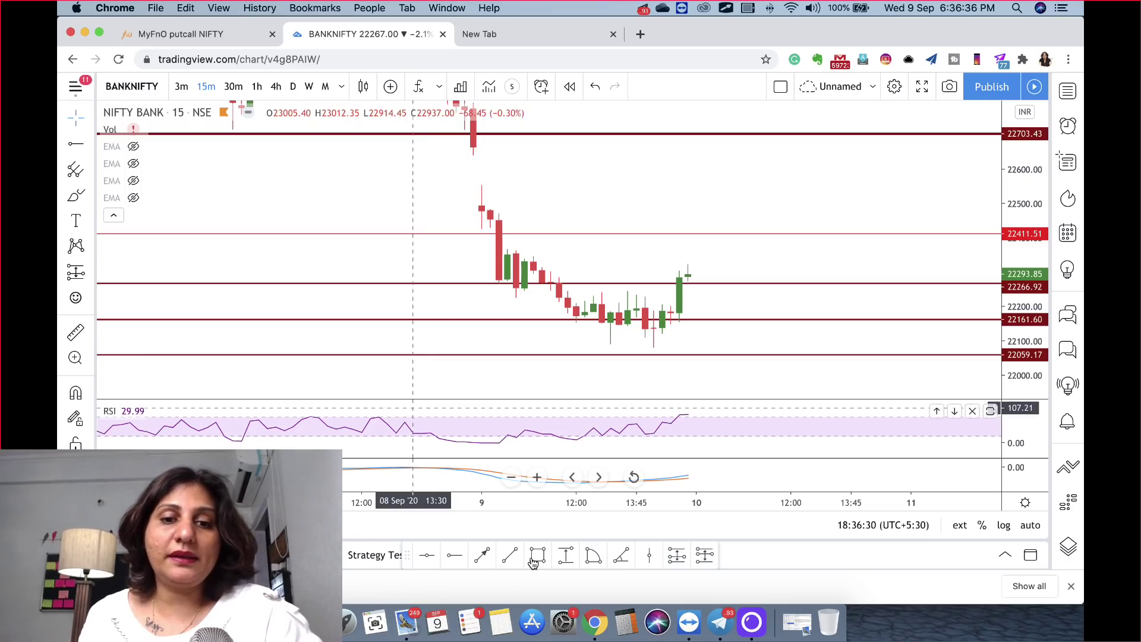
{"action": "mouse_move", "coordinate": [463, 319]}
{"action": "left_mouse_down"}
{"action": "mouse_move", "coordinate": [799, 334]}
{"action": "mouse_move", "coordinate": [826, 349]}
{"action": "left_mouse_up"}
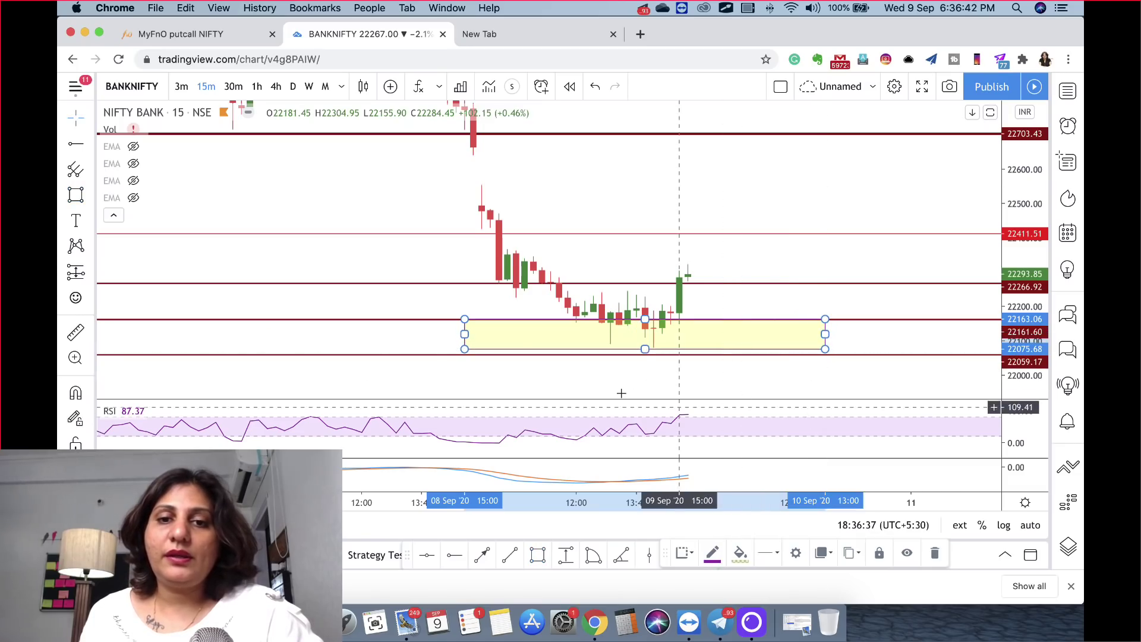
Step: Mark the support zone inside the rectangle and extend its lower edge to about 22059.04
{"action": "left_click_drag", "start_coordinate": [593, 338], "coordinate": [732, 333]}
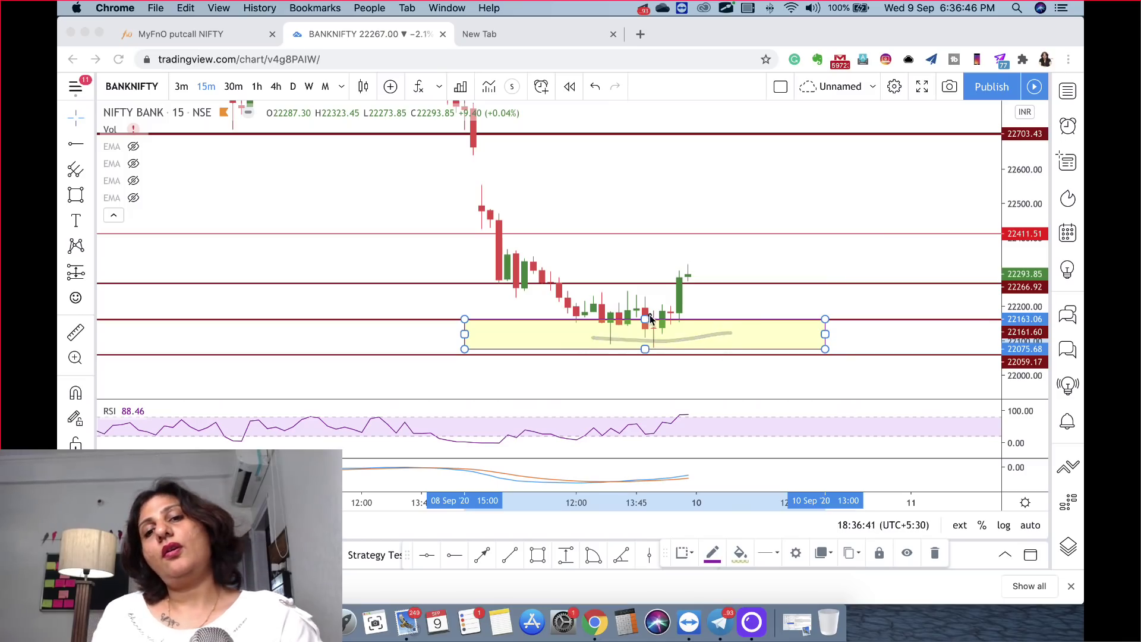
{"action": "mouse_move", "coordinate": [629, 323]}
{"action": "left_mouse_down"}
{"action": "mouse_move", "coordinate": [725, 315]}
{"action": "mouse_move", "coordinate": [562, 318]}
{"action": "mouse_move", "coordinate": [751, 320]}
{"action": "left_mouse_up"}
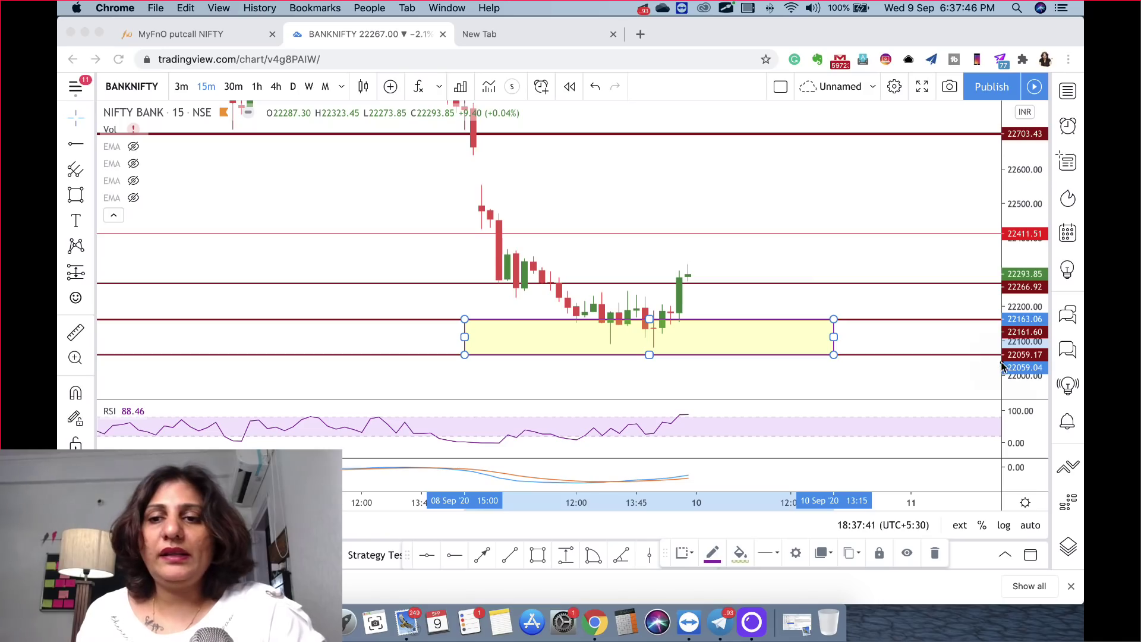
{"action": "mouse_move", "coordinate": [1000, 365]}
{"action": "left_mouse_down"}
{"action": "mouse_move", "coordinate": [1040, 369]}
{"action": "mouse_move", "coordinate": [1005, 343]}
{"action": "mouse_move", "coordinate": [990, 362]}
{"action": "mouse_move", "coordinate": [1004, 366]}
{"action": "left_mouse_up"}
Step: Bring the 21909.53 level into view, mark it and 22059.17, and sketch a downward arrow from the support zone to 21909.53
{"action": "scroll", "coordinate": [913, 362], "scroll_direction": "down", "scroll_amount": 2}
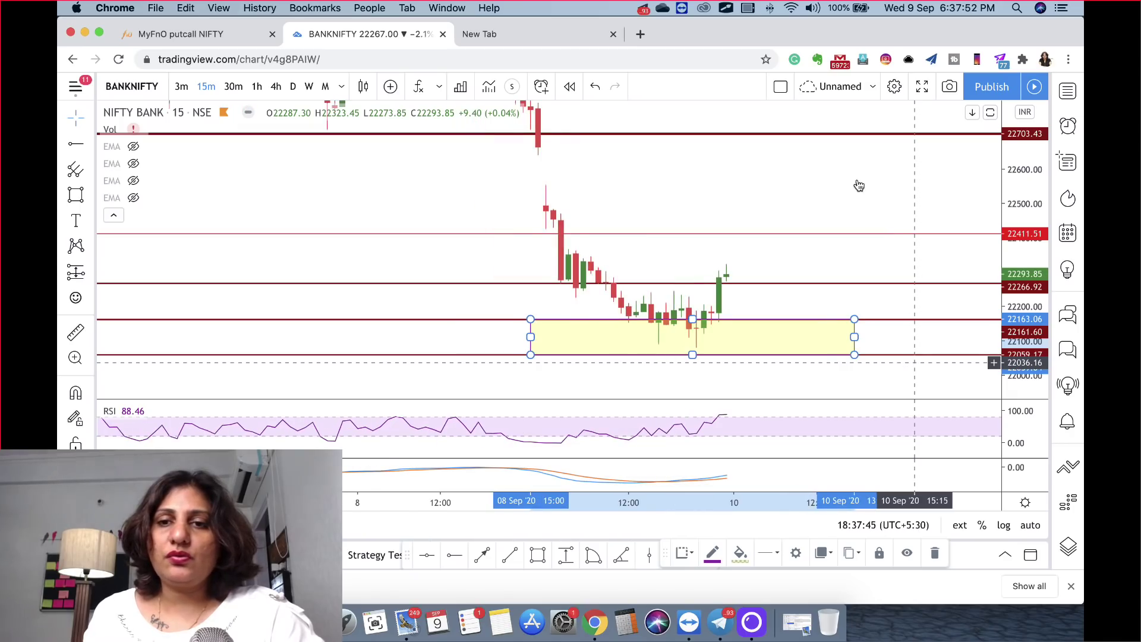
{"action": "scroll", "coordinate": [856, 190], "scroll_direction": "down", "scroll_amount": 2}
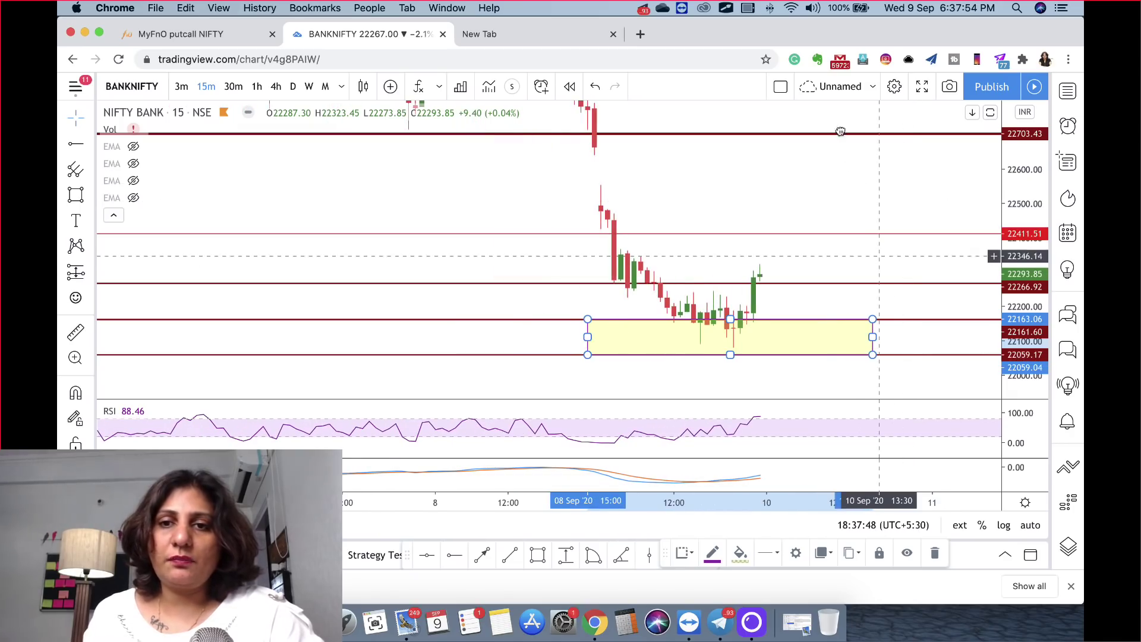
{"action": "left_click_drag", "start_coordinate": [842, 146], "coordinate": [838, 126]}
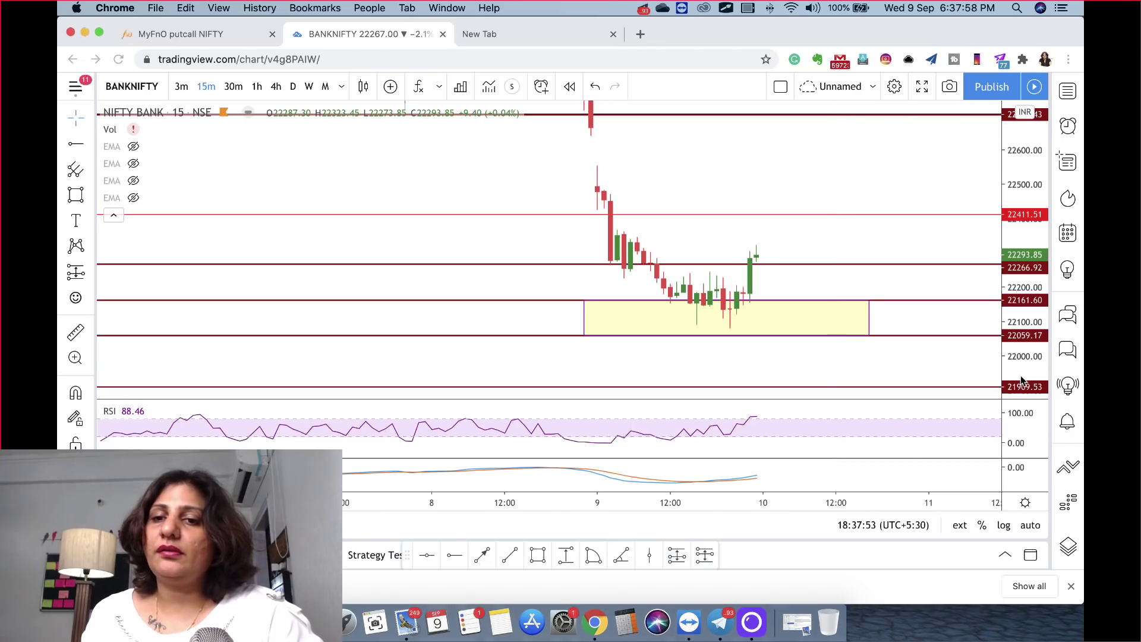
{"action": "mouse_move", "coordinate": [1010, 373]}
{"action": "left_mouse_down"}
{"action": "mouse_move", "coordinate": [993, 380]}
{"action": "mouse_move", "coordinate": [1064, 406]}
{"action": "mouse_move", "coordinate": [991, 372]}
{"action": "left_mouse_up"}
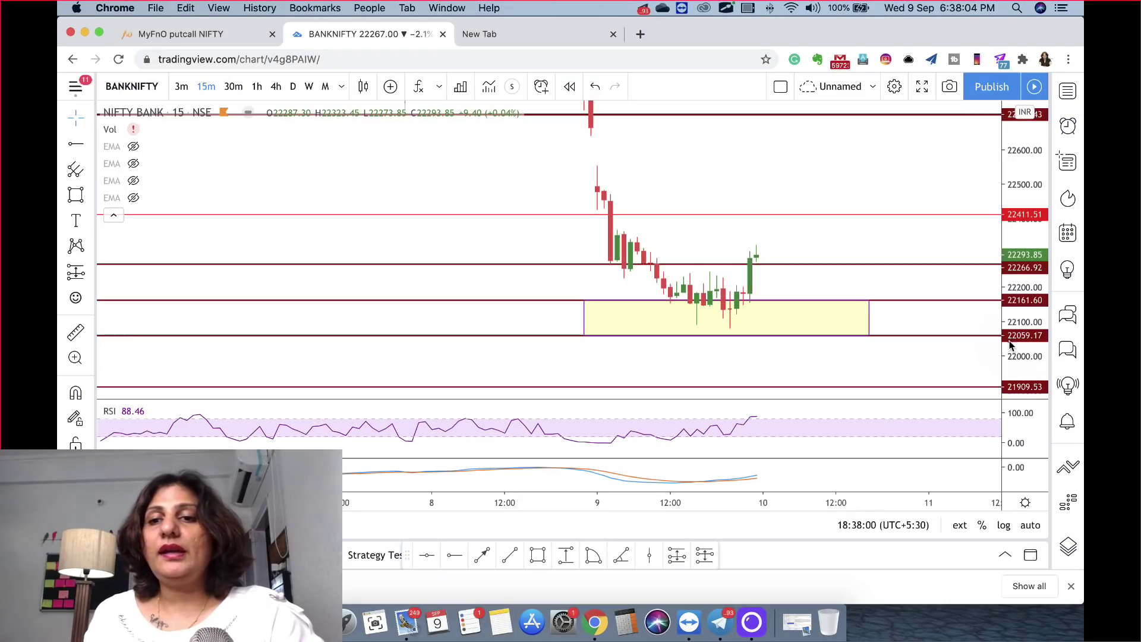
{"action": "left_click_drag", "start_coordinate": [998, 348], "coordinate": [1034, 343]}
{"action": "left_click_drag", "start_coordinate": [910, 321], "coordinate": [919, 385]}
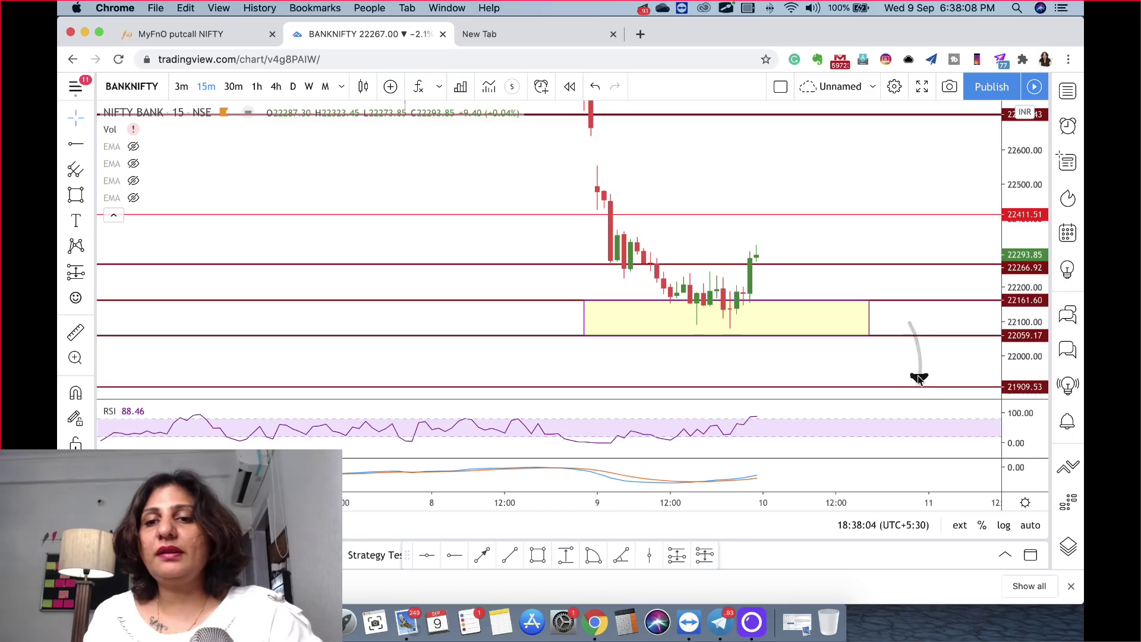
{"action": "scroll", "coordinate": [938, 185], "scroll_direction": "down", "scroll_amount": 4}
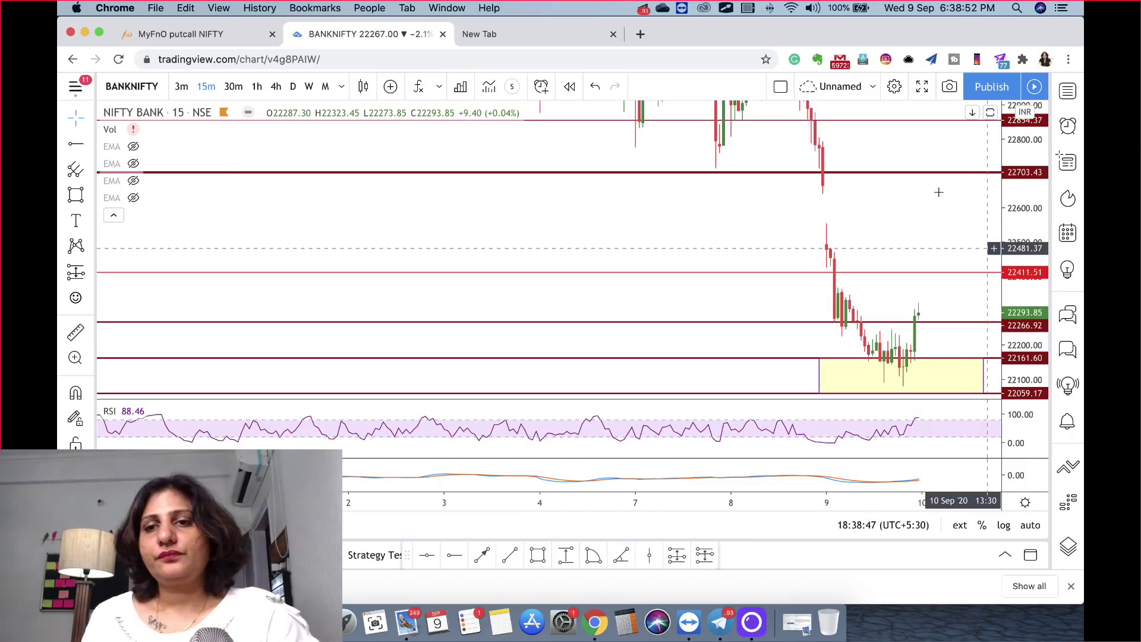
Step: Mark the 22703.43 and 22411.51 resistance levels with short strokes and magnify their price labels
{"action": "key", "text": "ctrl+a"}
{"action": "left_click_drag", "start_coordinate": [940, 176], "coordinate": [948, 180]}
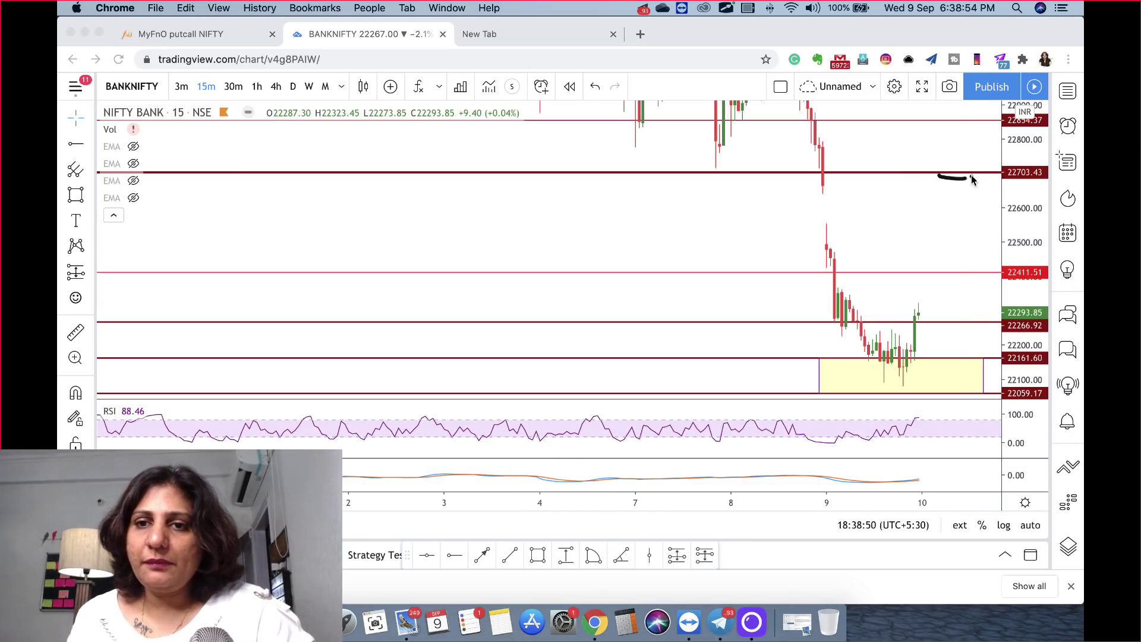
{"action": "left_click_drag", "start_coordinate": [945, 273], "coordinate": [992, 271]}
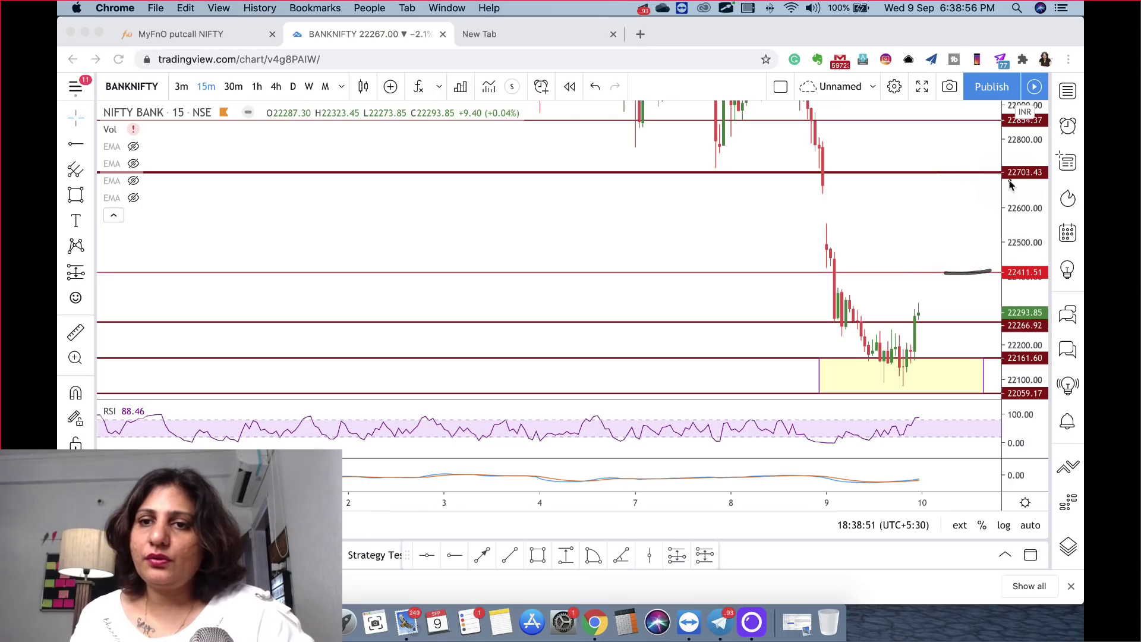
{"action": "left_click_drag", "start_coordinate": [1007, 184], "coordinate": [1063, 181]}
{"action": "key", "text": "ctrl+s"}
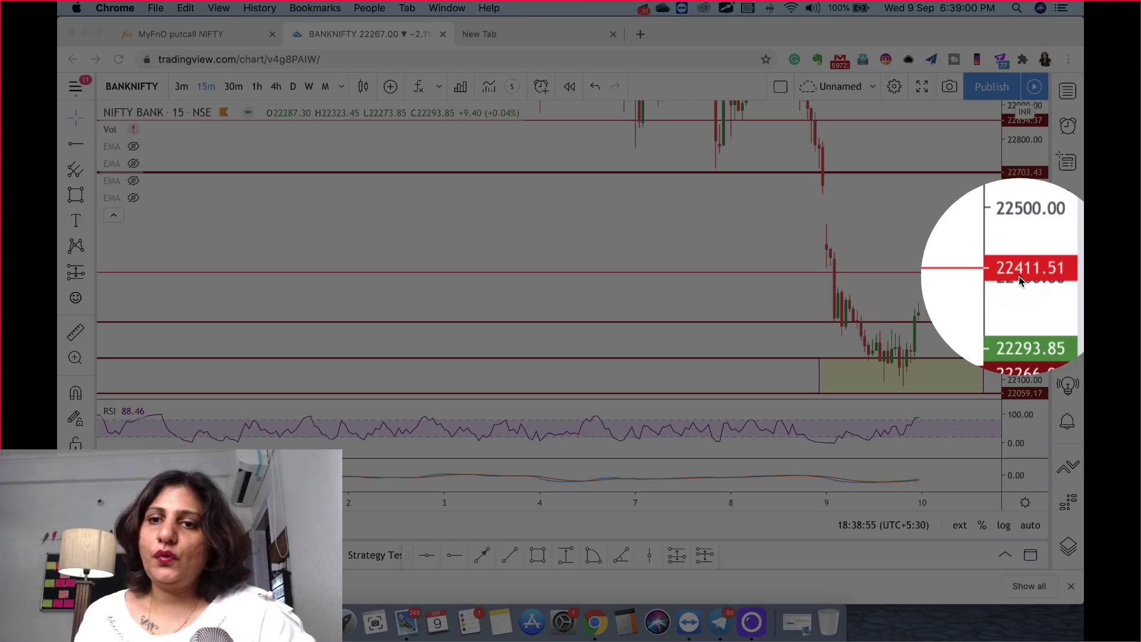
{"action": "key", "text": "ctrl+s"}
Step: Draw a horizontal ray at about 22485.53, starting from 08 Sep 12:30, across the opening candles of 9 September
{"action": "left_click", "coordinate": [64, 154]}
{"action": "left_click", "coordinate": [71, 144]}
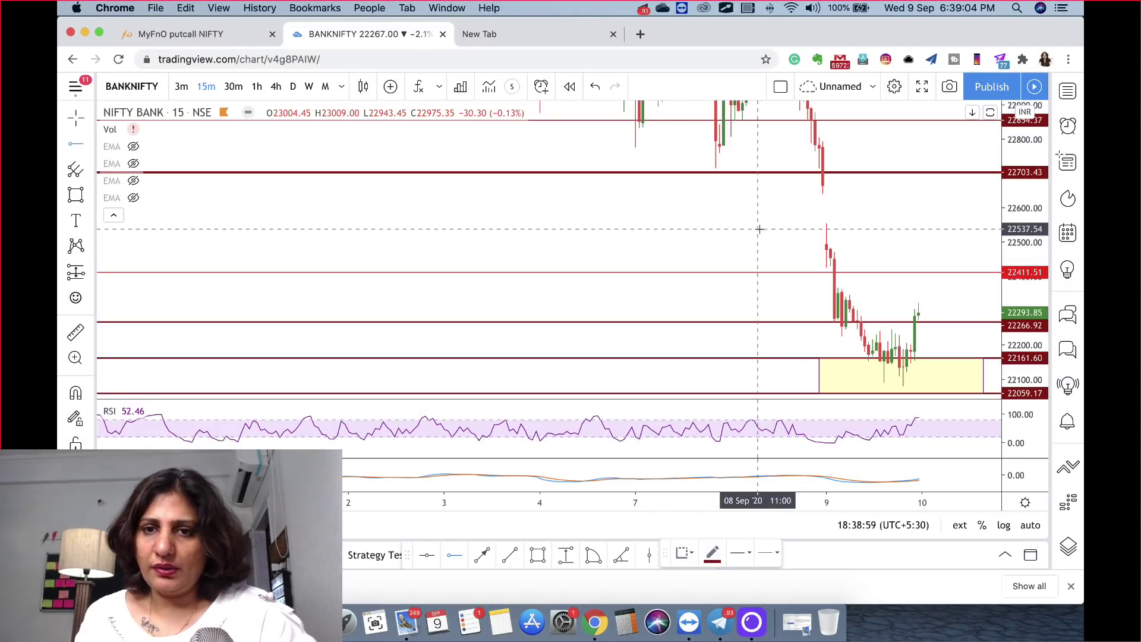
{"action": "left_click", "coordinate": [781, 247]}
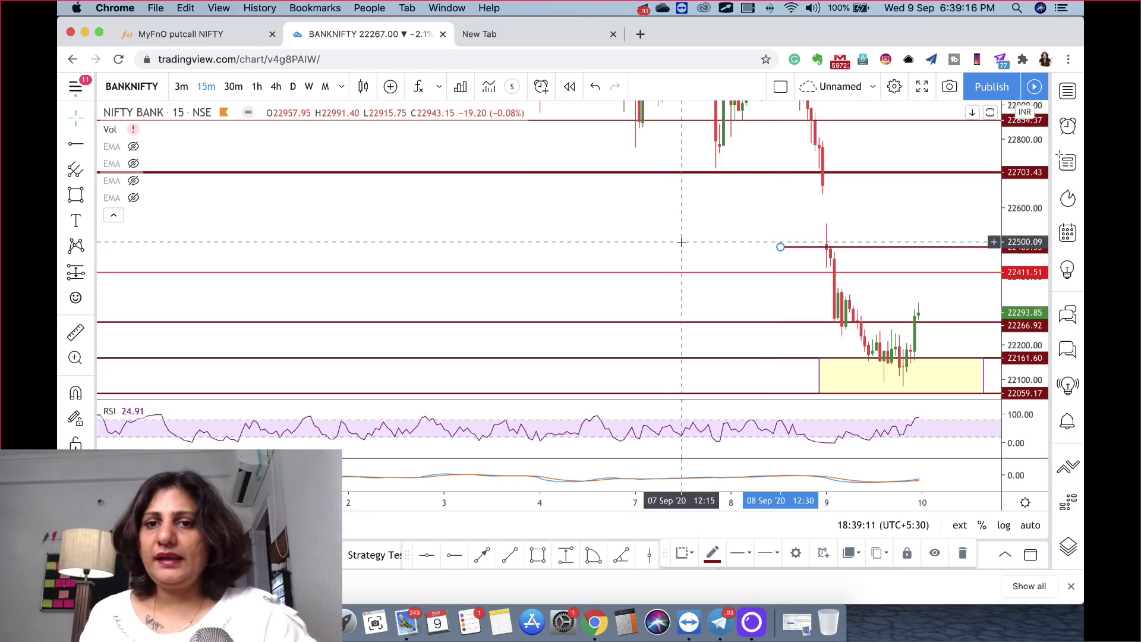
{"action": "scroll", "coordinate": [682, 242], "scroll_direction": "up", "scroll_amount": 3}
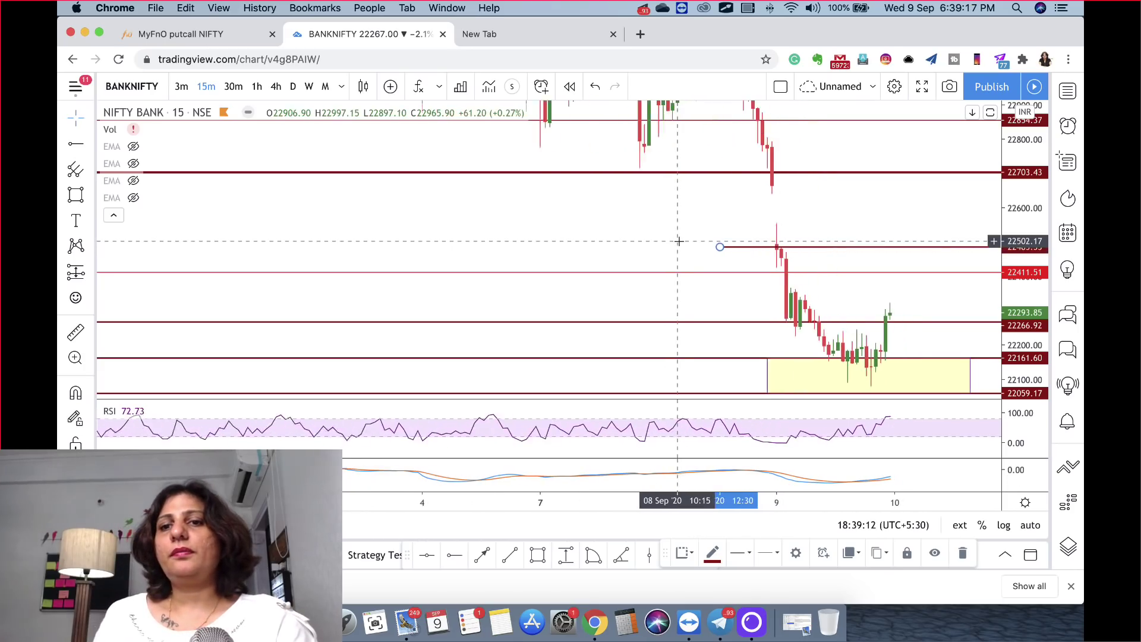
{"action": "scroll", "coordinate": [679, 242], "scroll_direction": "up", "scroll_amount": 3}
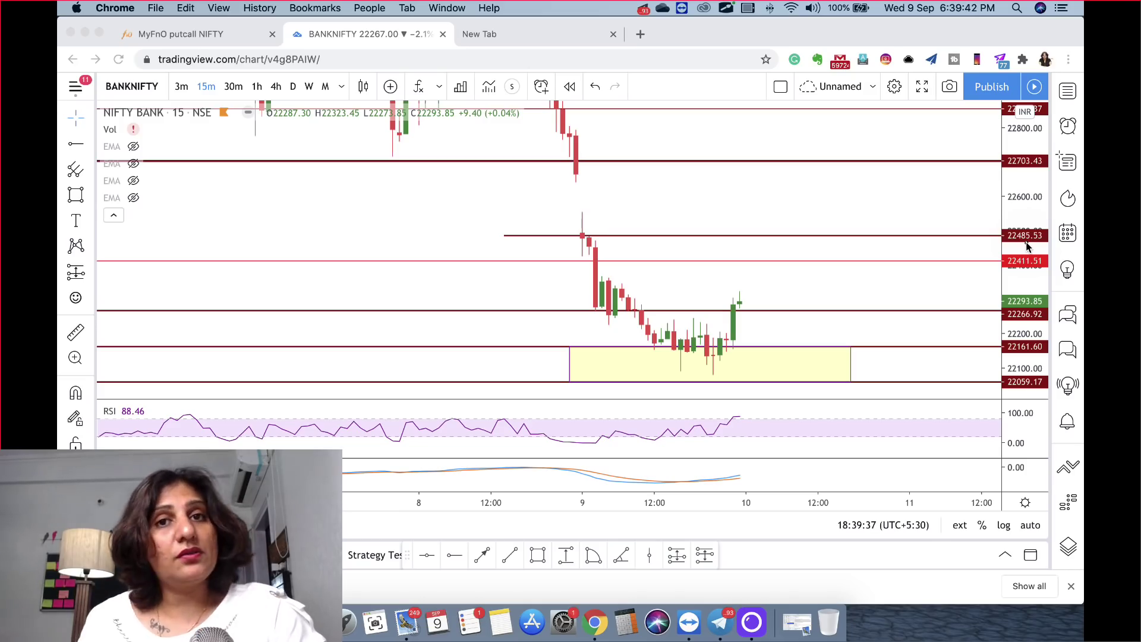
Step: Switch to the MyFnO put-call page for BANKNIFTY and circle the bars at the 22400 strike
{"action": "left_click", "coordinate": [612, 201]}
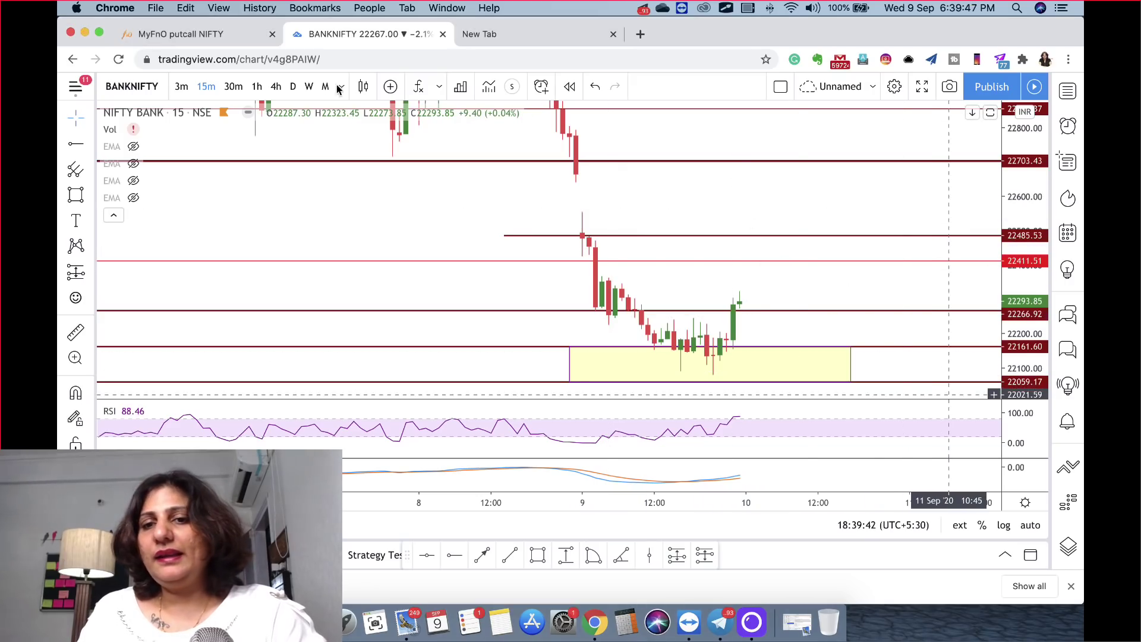
{"action": "left_click", "coordinate": [220, 43]}
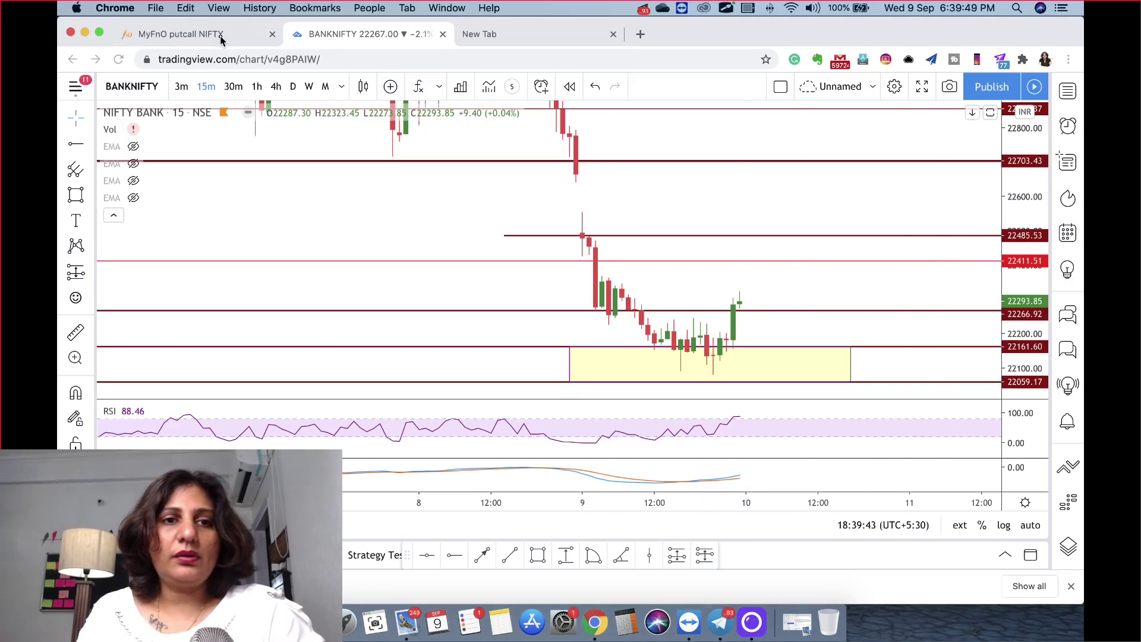
{"action": "left_click", "coordinate": [220, 36]}
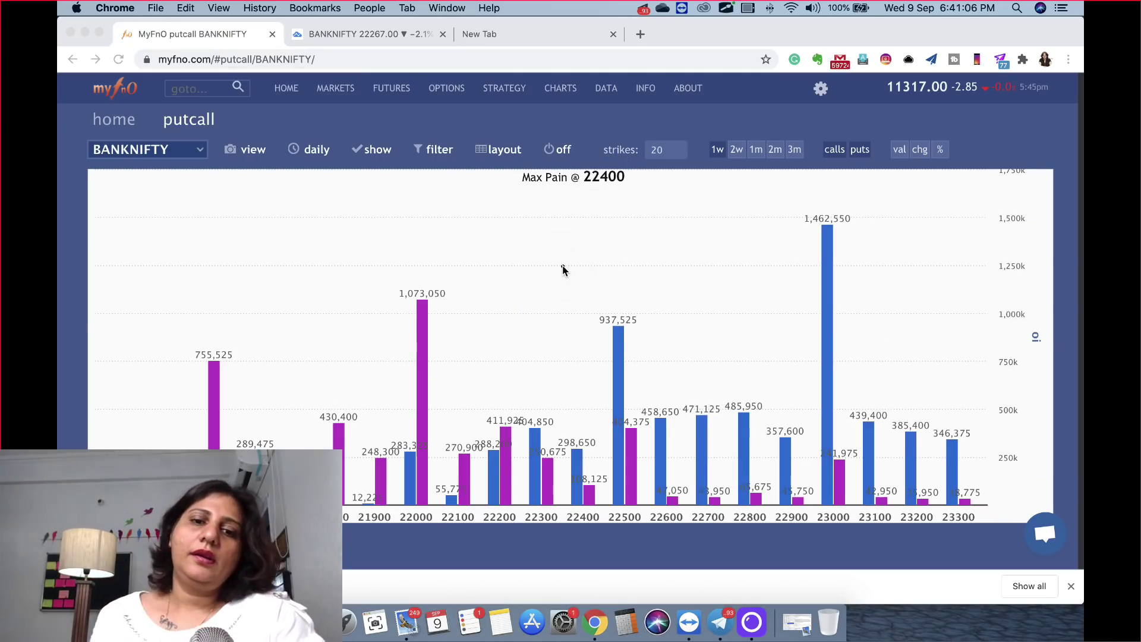
{"action": "mouse_move", "coordinate": [587, 441]}
{"action": "left_mouse_down"}
{"action": "mouse_move", "coordinate": [552, 469]}
{"action": "mouse_move", "coordinate": [594, 523]}
{"action": "mouse_move", "coordinate": [585, 442]}
{"action": "left_mouse_up"}
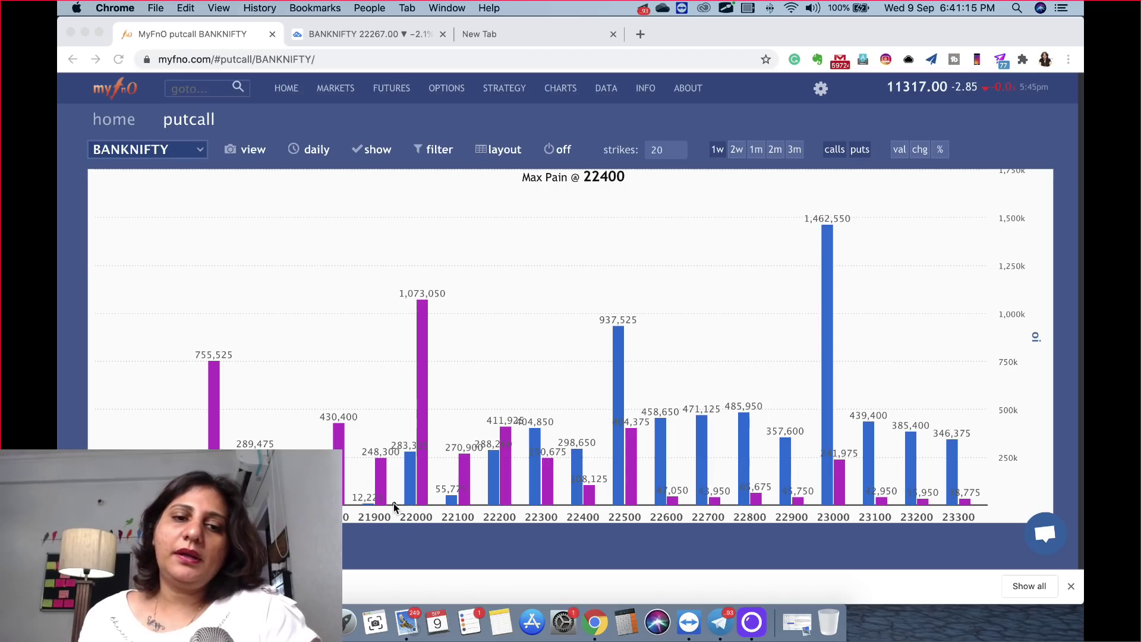
Step: Mark the 22000 strike label and the top of its put open-interest bar
{"action": "mouse_move", "coordinate": [394, 507]}
{"action": "left_mouse_down"}
{"action": "mouse_move", "coordinate": [439, 504]}
{"action": "mouse_move", "coordinate": [392, 528]}
{"action": "left_mouse_up"}
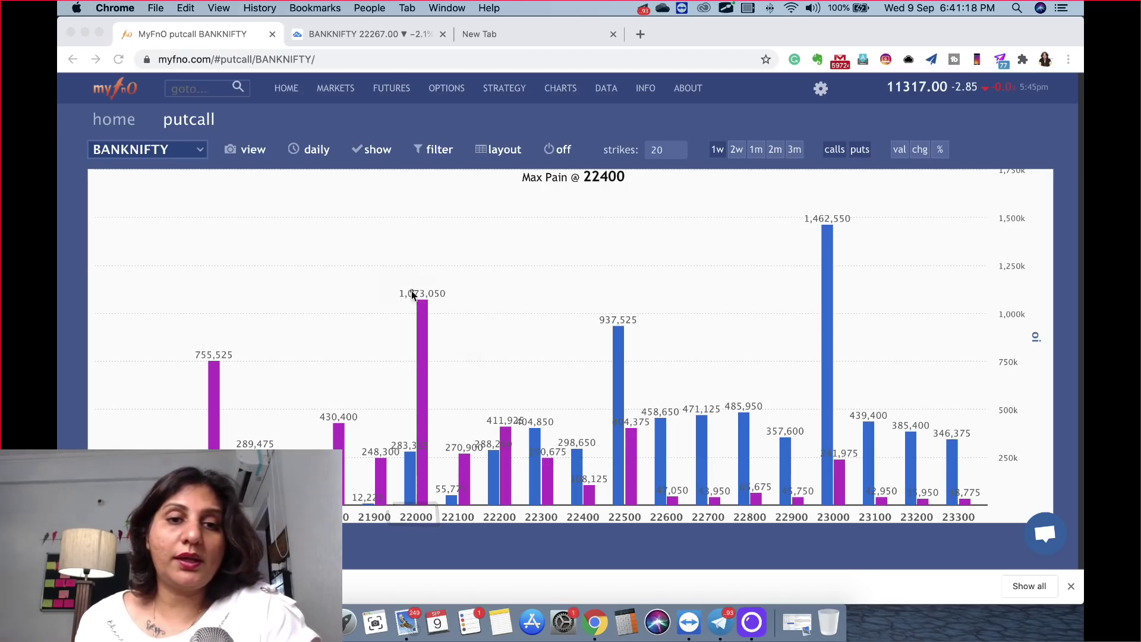
{"action": "mouse_move", "coordinate": [439, 280]}
{"action": "left_mouse_down"}
{"action": "mouse_move", "coordinate": [390, 318]}
{"action": "mouse_move", "coordinate": [459, 289]}
{"action": "mouse_move", "coordinate": [442, 275]}
{"action": "left_mouse_up"}
{"action": "mouse_move", "coordinate": [430, 303]}
{"action": "left_mouse_down"}
{"action": "mouse_move", "coordinate": [455, 316]}
{"action": "mouse_move", "coordinate": [570, 283]}
{"action": "left_mouse_up"}
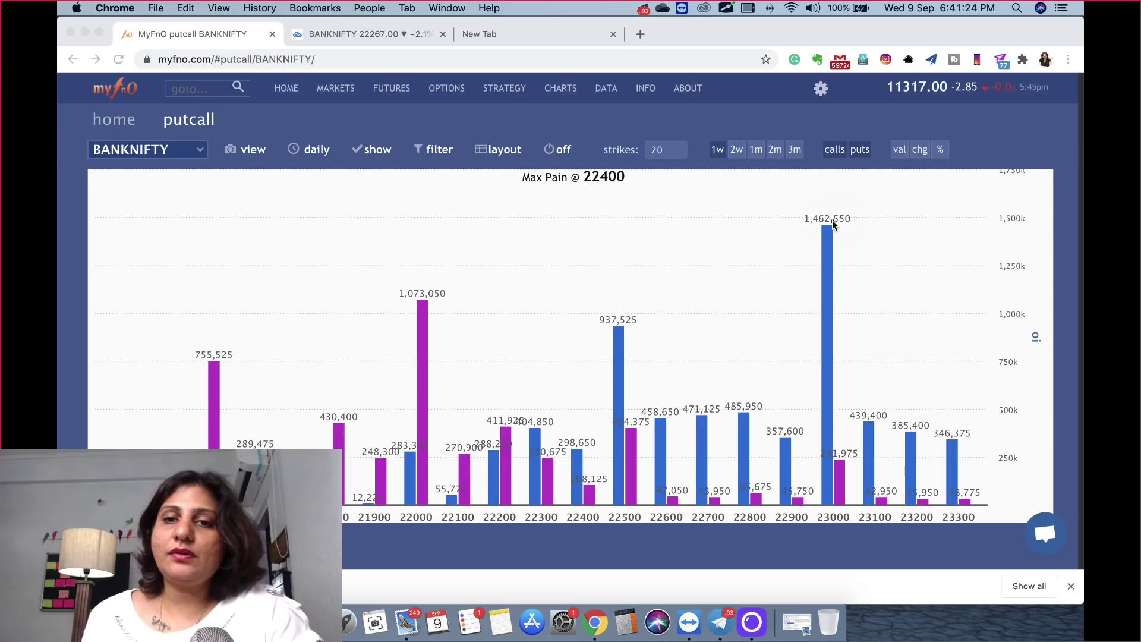
Step: Mark the 23000 call bar, draw an arc from it to the 22500 call bar, and mark the 22500 and 22000 strikes
{"action": "mouse_move", "coordinate": [816, 221]}
{"action": "left_mouse_down"}
{"action": "mouse_move", "coordinate": [841, 254]}
{"action": "mouse_move", "coordinate": [812, 224]}
{"action": "mouse_move", "coordinate": [948, 232]}
{"action": "left_mouse_up"}
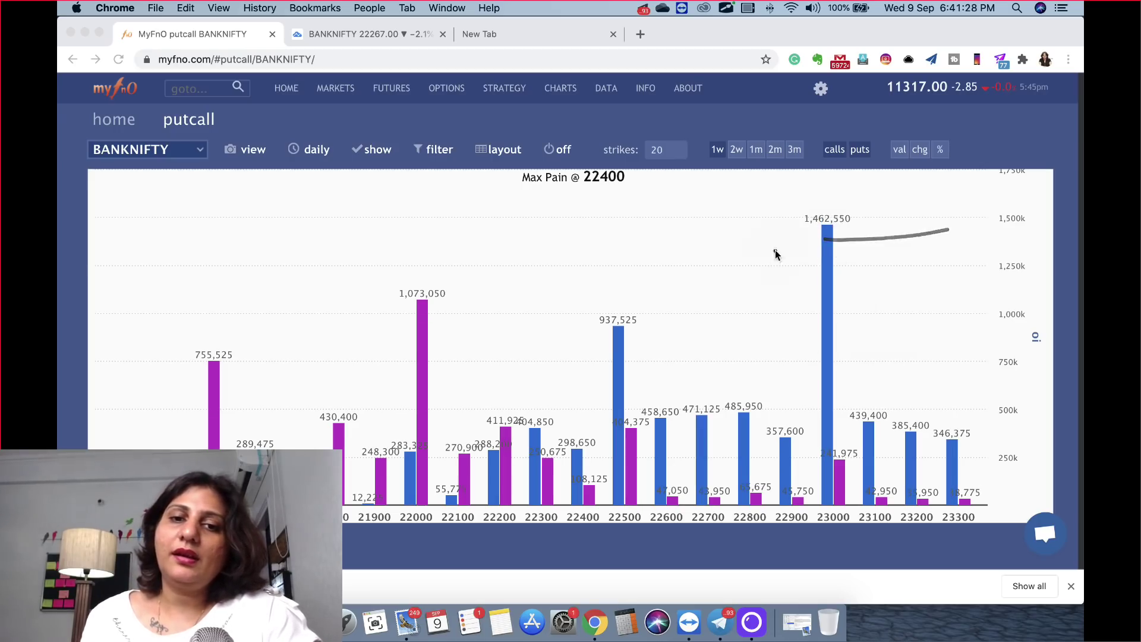
{"action": "mouse_move", "coordinate": [806, 233]}
{"action": "left_mouse_down"}
{"action": "mouse_move", "coordinate": [653, 249]}
{"action": "mouse_move", "coordinate": [644, 299]}
{"action": "left_mouse_up"}
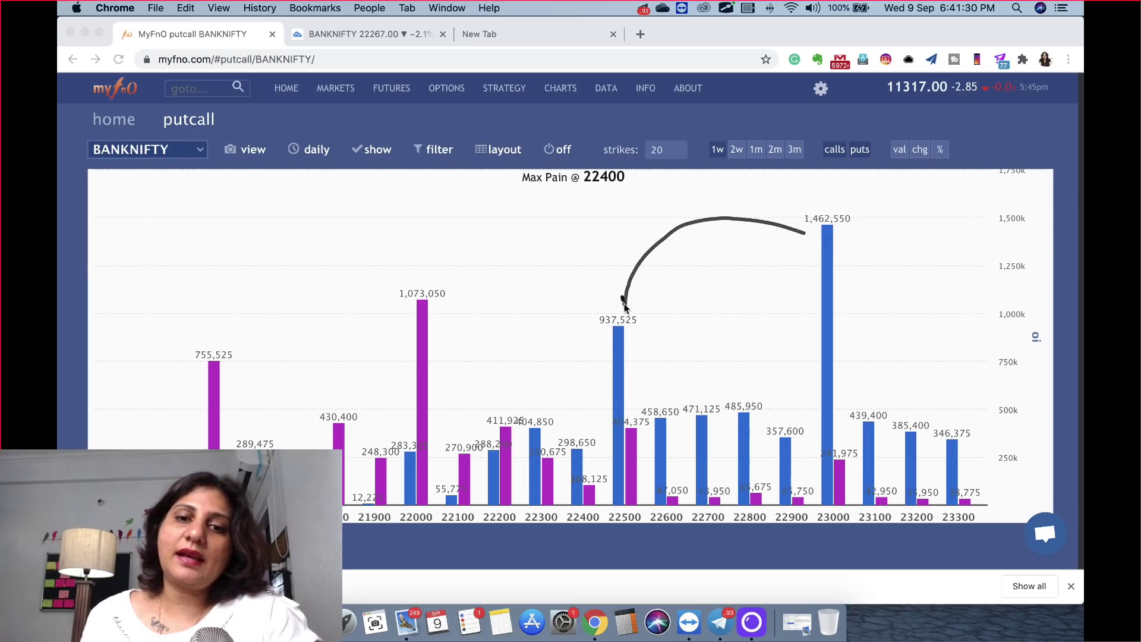
{"action": "mouse_move", "coordinate": [635, 522]}
{"action": "left_mouse_down"}
{"action": "mouse_move", "coordinate": [604, 517]}
{"action": "mouse_move", "coordinate": [655, 512]}
{"action": "mouse_move", "coordinate": [638, 501]}
{"action": "left_mouse_up"}
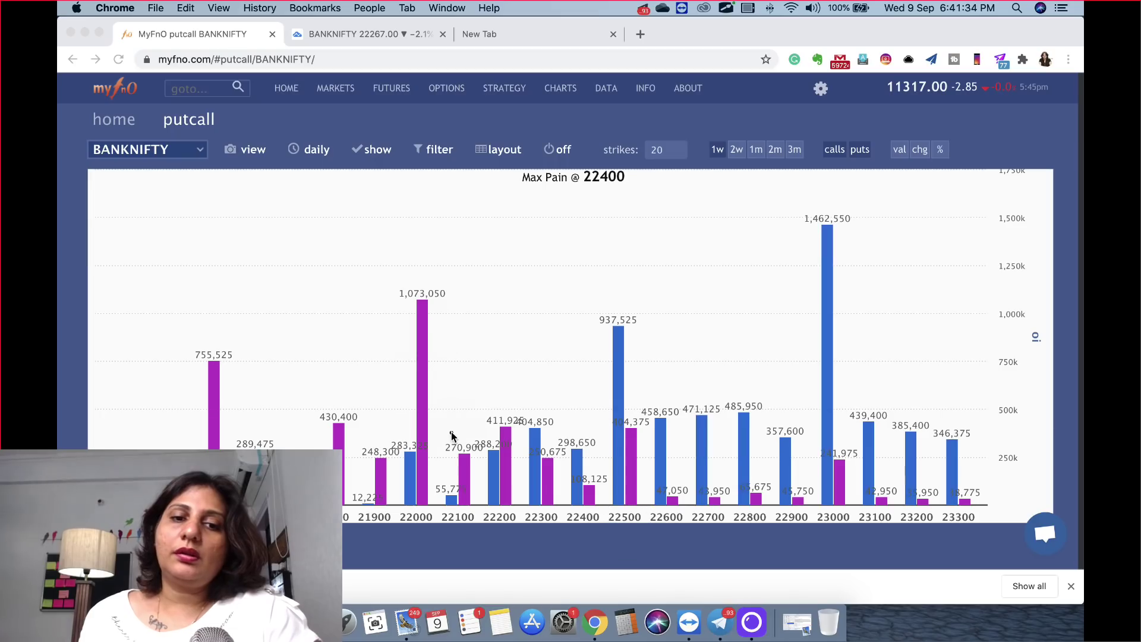
{"action": "mouse_move", "coordinate": [392, 506]}
{"action": "left_mouse_down"}
{"action": "mouse_move", "coordinate": [456, 532]}
{"action": "mouse_move", "coordinate": [395, 520]}
{"action": "mouse_move", "coordinate": [392, 506]}
{"action": "left_mouse_up"}
Step: Return to the TradingView chart and mark the 22161.60 support along the upper edge of the yellow zone
{"action": "left_click", "coordinate": [394, 34]}
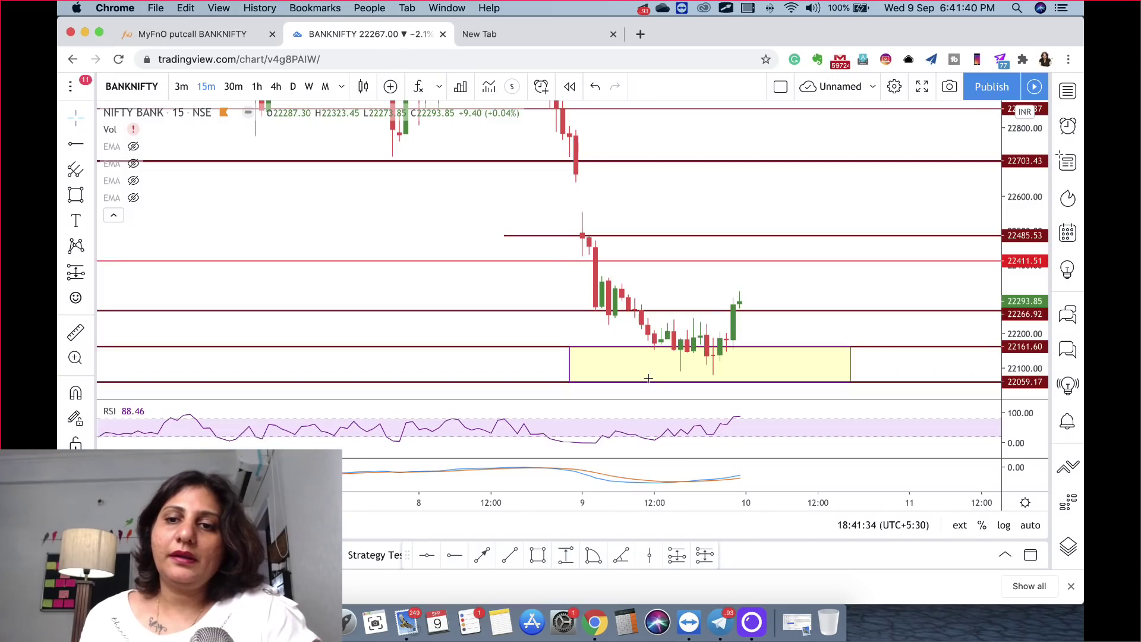
{"action": "key", "text": "ctrl+a"}
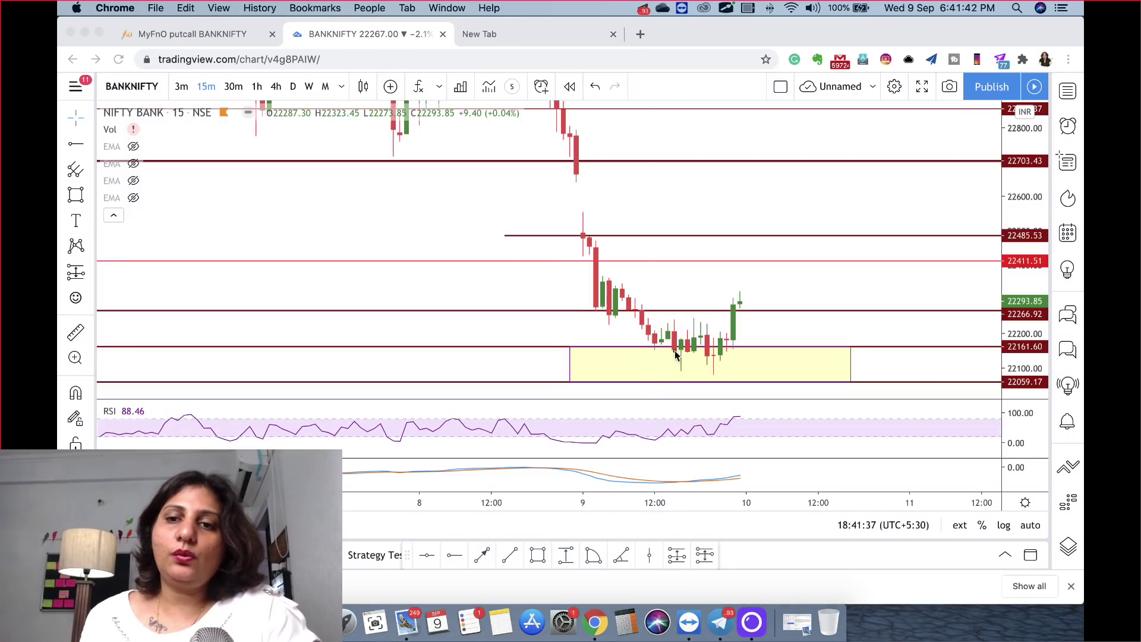
{"action": "mouse_move", "coordinate": [634, 349]}
{"action": "left_mouse_down"}
{"action": "mouse_move", "coordinate": [752, 352]}
{"action": "mouse_move", "coordinate": [685, 350]}
{"action": "mouse_move", "coordinate": [793, 335]}
{"action": "left_mouse_up"}
{"action": "scroll", "coordinate": [774, 344], "scroll_direction": "up", "scroll_amount": 1}
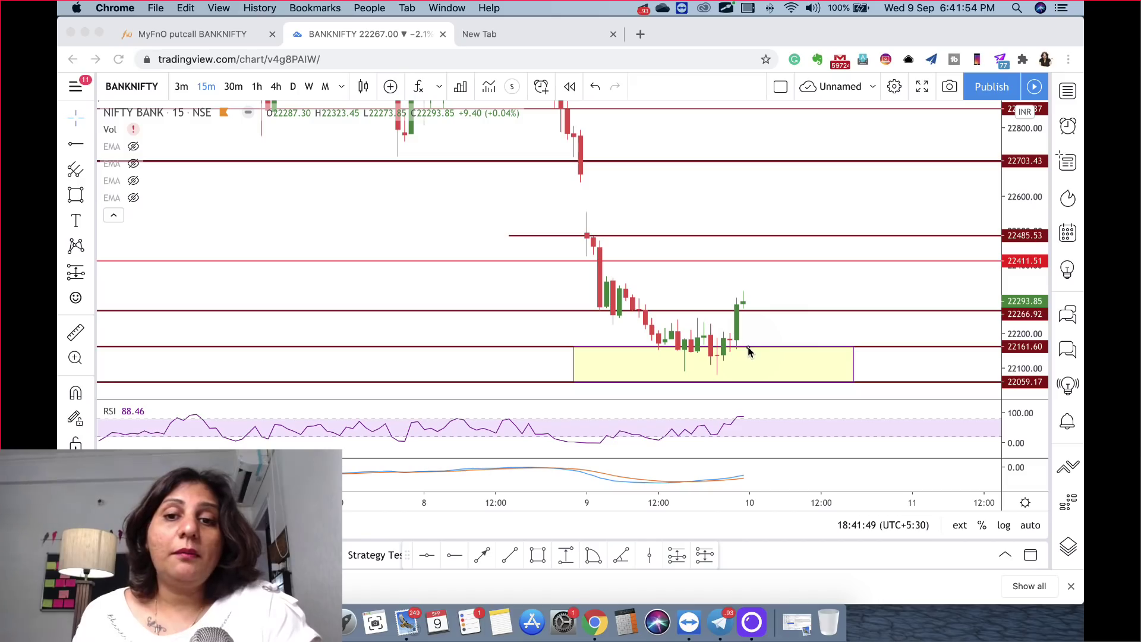
{"action": "mouse_move", "coordinate": [807, 344]}
{"action": "left_mouse_down"}
{"action": "mouse_move", "coordinate": [810, 330]}
{"action": "mouse_move", "coordinate": [819, 337]}
{"action": "left_mouse_up"}
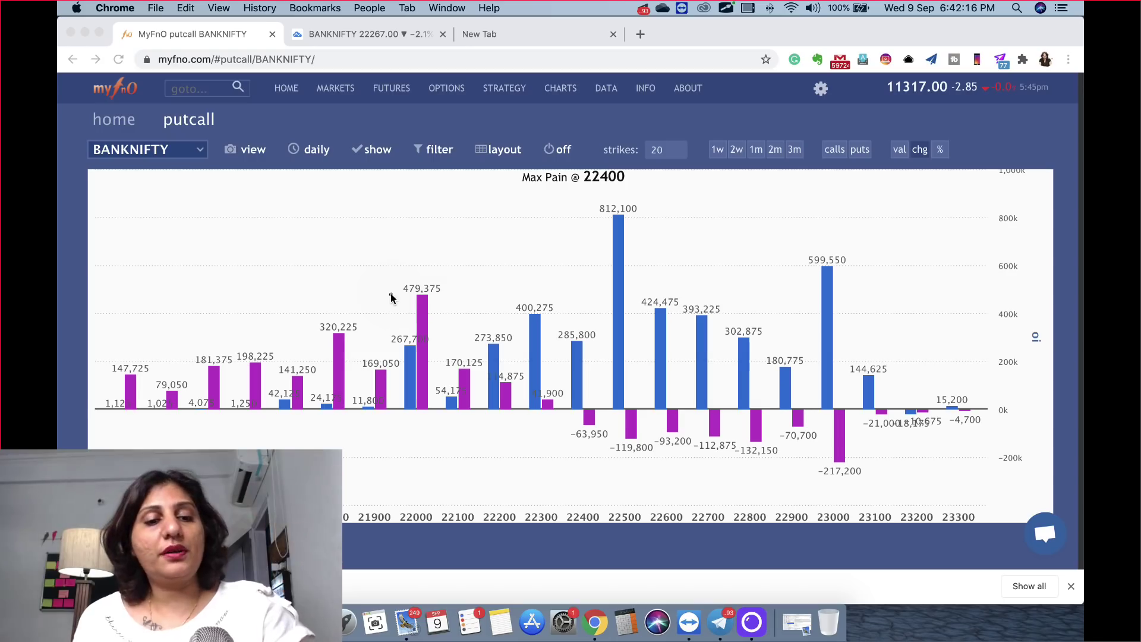
Step: In the put-call change chart, mark the 22000 put bar and the 22500 call bar, and sketch the range between those strikes
{"action": "mouse_move", "coordinate": [431, 289]}
{"action": "left_mouse_down"}
{"action": "mouse_move", "coordinate": [407, 297]}
{"action": "mouse_move", "coordinate": [412, 385]}
{"action": "mouse_move", "coordinate": [445, 380]}
{"action": "mouse_move", "coordinate": [432, 279]}
{"action": "mouse_move", "coordinate": [499, 273]}
{"action": "left_mouse_up"}
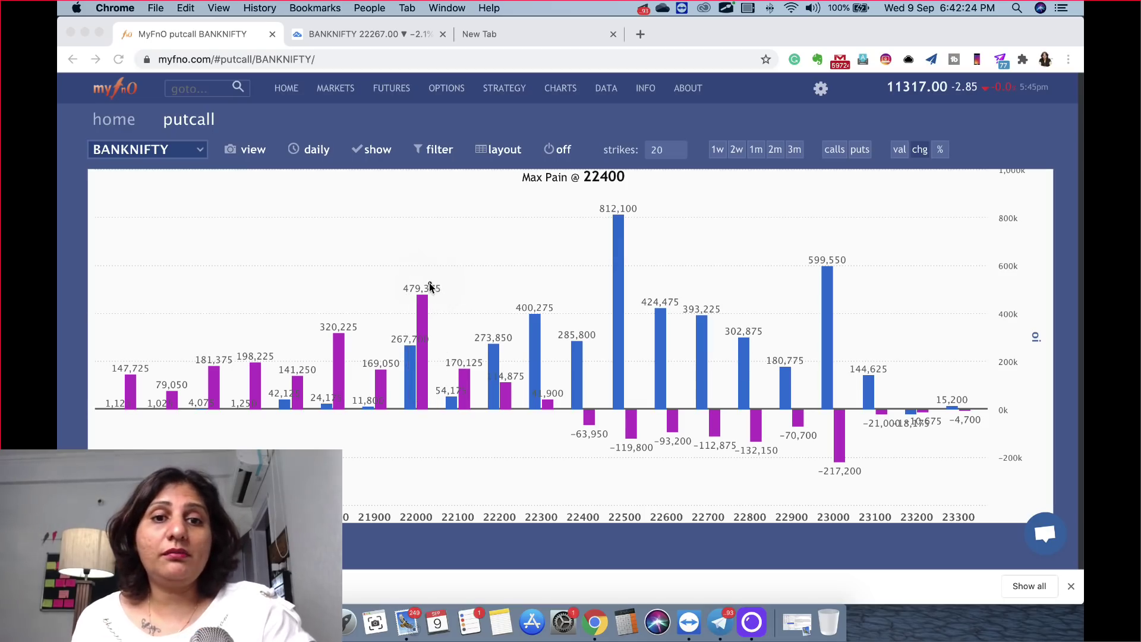
{"action": "mouse_move", "coordinate": [417, 273]}
{"action": "left_mouse_down"}
{"action": "mouse_move", "coordinate": [416, 314]}
{"action": "mouse_move", "coordinate": [413, 264]}
{"action": "left_mouse_up"}
{"action": "left_click_drag", "start_coordinate": [440, 305], "coordinate": [391, 308]}
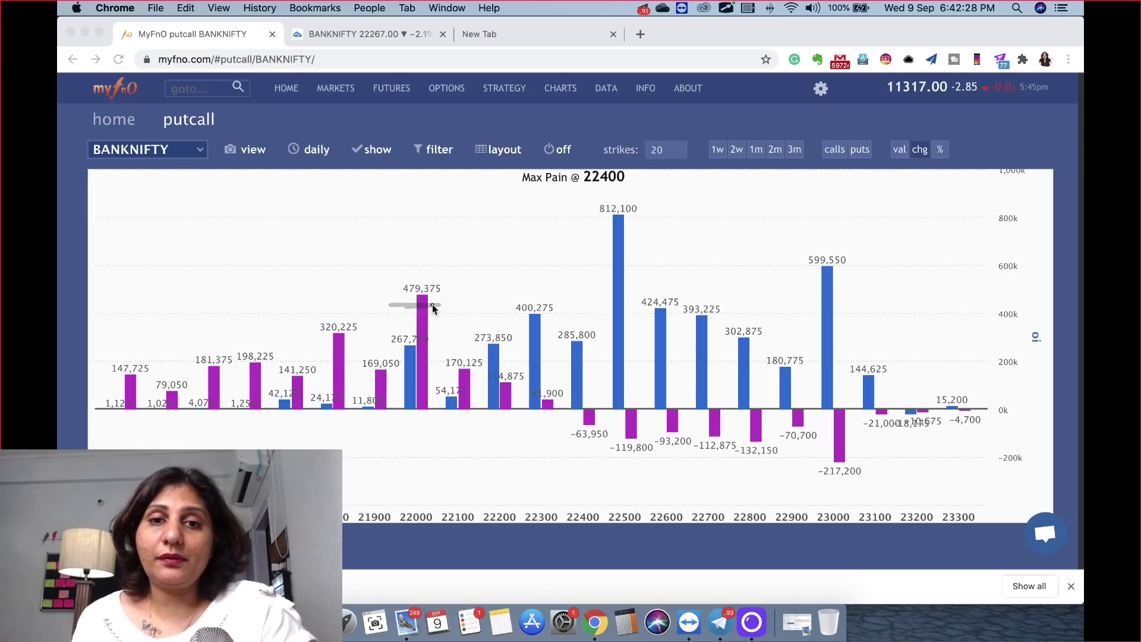
{"action": "mouse_move", "coordinate": [591, 228]}
{"action": "left_mouse_down"}
{"action": "mouse_move", "coordinate": [689, 208]}
{"action": "mouse_move", "coordinate": [585, 235]}
{"action": "mouse_move", "coordinate": [639, 221]}
{"action": "left_mouse_up"}
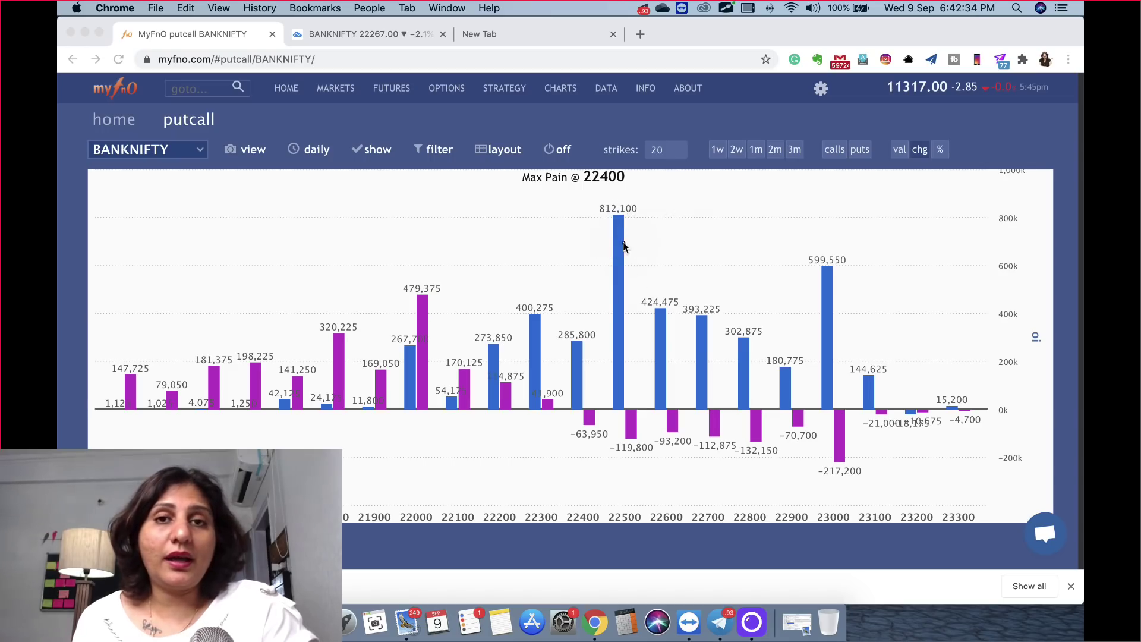
{"action": "mouse_move", "coordinate": [620, 241]}
{"action": "left_mouse_down"}
{"action": "mouse_move", "coordinate": [686, 231]}
{"action": "mouse_move", "coordinate": [671, 236]}
{"action": "left_mouse_up"}
{"action": "left_click_drag", "start_coordinate": [421, 318], "coordinate": [363, 322]}
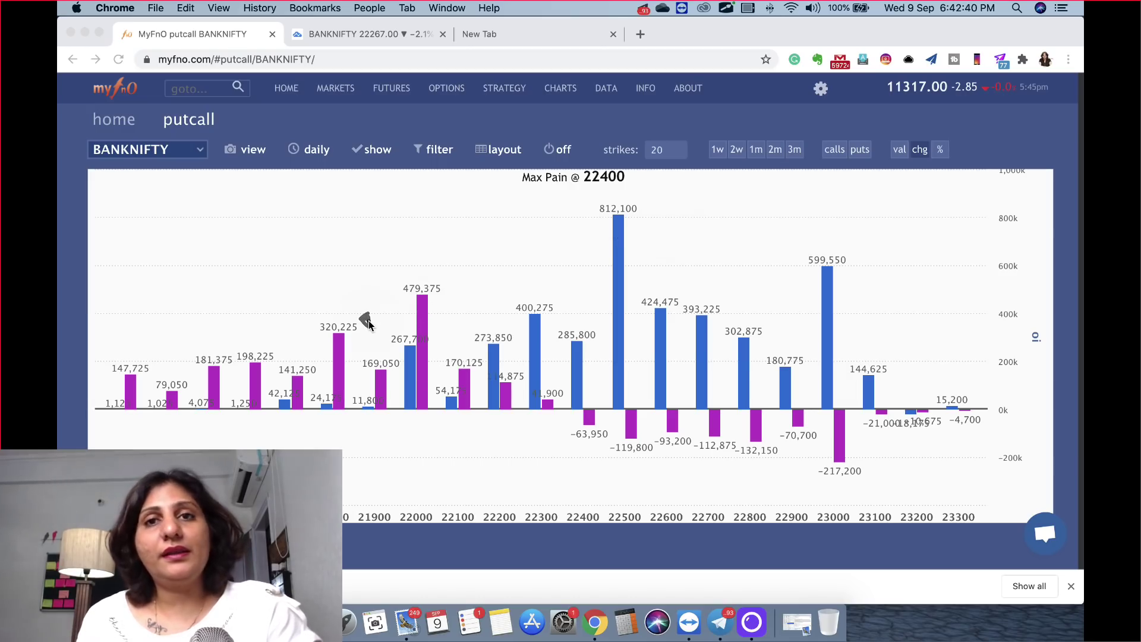
{"action": "mouse_move", "coordinate": [448, 296]}
{"action": "left_mouse_down"}
{"action": "mouse_move", "coordinate": [476, 285]}
{"action": "mouse_move", "coordinate": [609, 300]}
{"action": "left_mouse_up"}
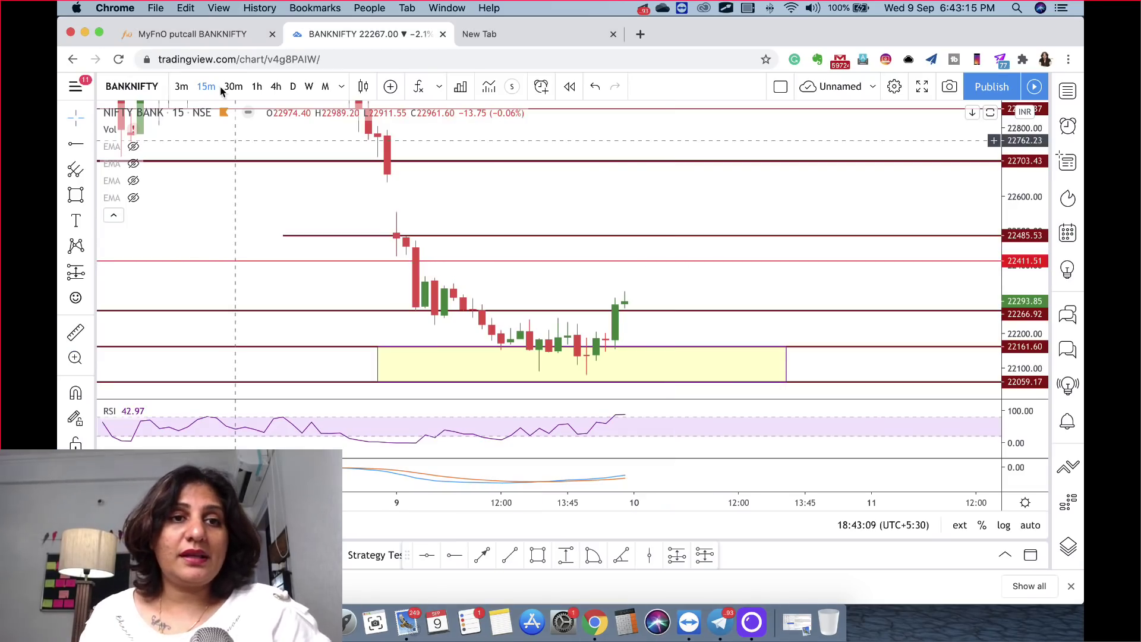
Step: Switch the BANKNIFTY chart to the 3-minute interval and trace the sideways candles above the yellow zone up to about 14:30
{"action": "left_click", "coordinate": [181, 86]}
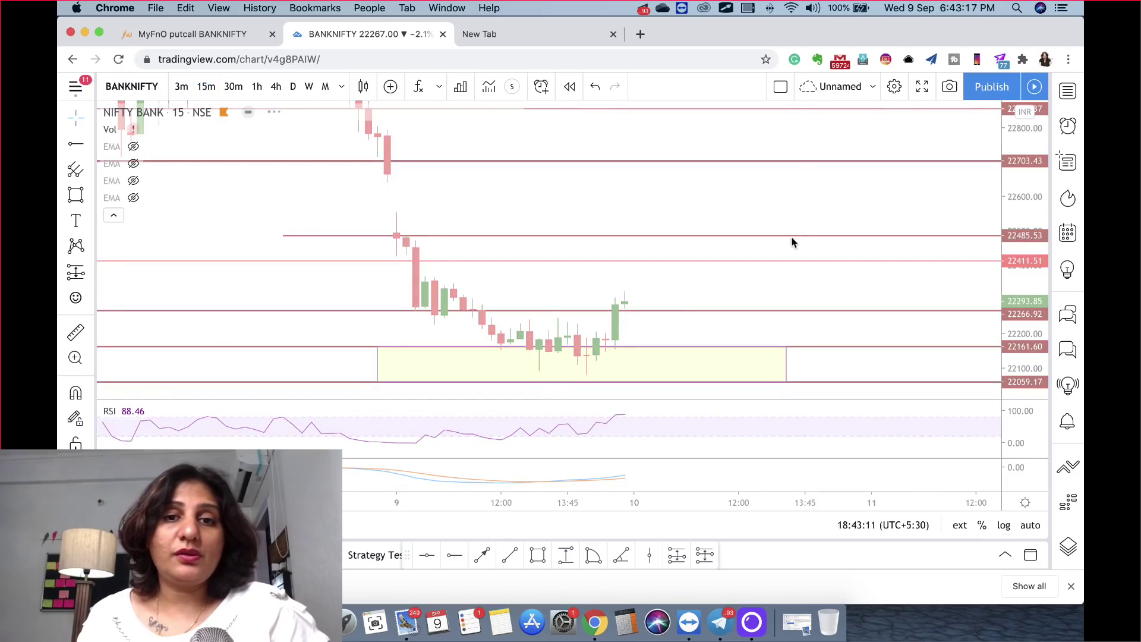
{"action": "left_click_drag", "start_coordinate": [1030, 364], "coordinate": [1025, 277]}
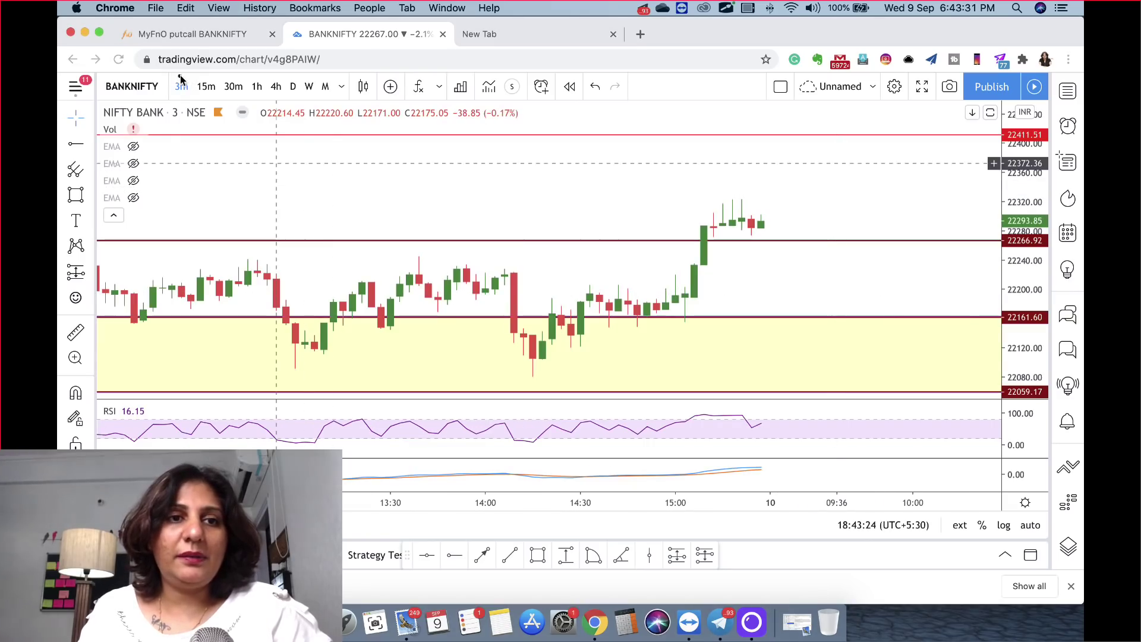
{"action": "left_click", "coordinate": [182, 86]}
{"action": "left_click_drag", "start_coordinate": [163, 291], "coordinate": [585, 309]}
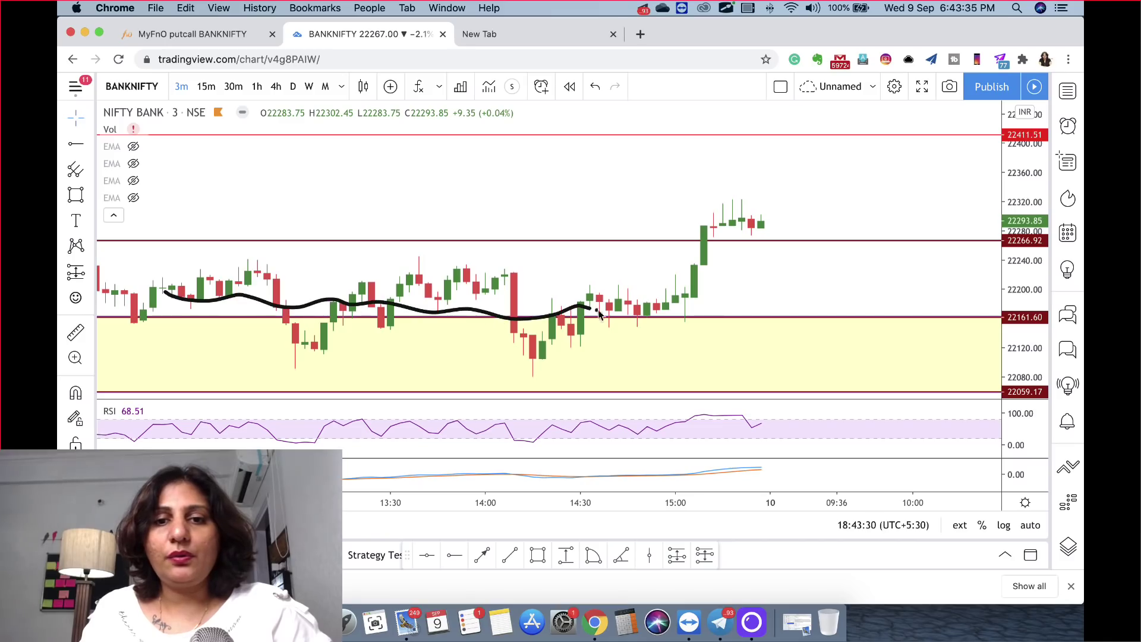
Step: Circle the breakout candles just after 15:00 and mark the 15:06 candle's close and the low beneath it
{"action": "mouse_move", "coordinate": [703, 260]}
{"action": "left_mouse_down"}
{"action": "mouse_move", "coordinate": [682, 264]}
{"action": "mouse_move", "coordinate": [679, 330]}
{"action": "mouse_move", "coordinate": [706, 309]}
{"action": "mouse_move", "coordinate": [704, 264]}
{"action": "left_mouse_up"}
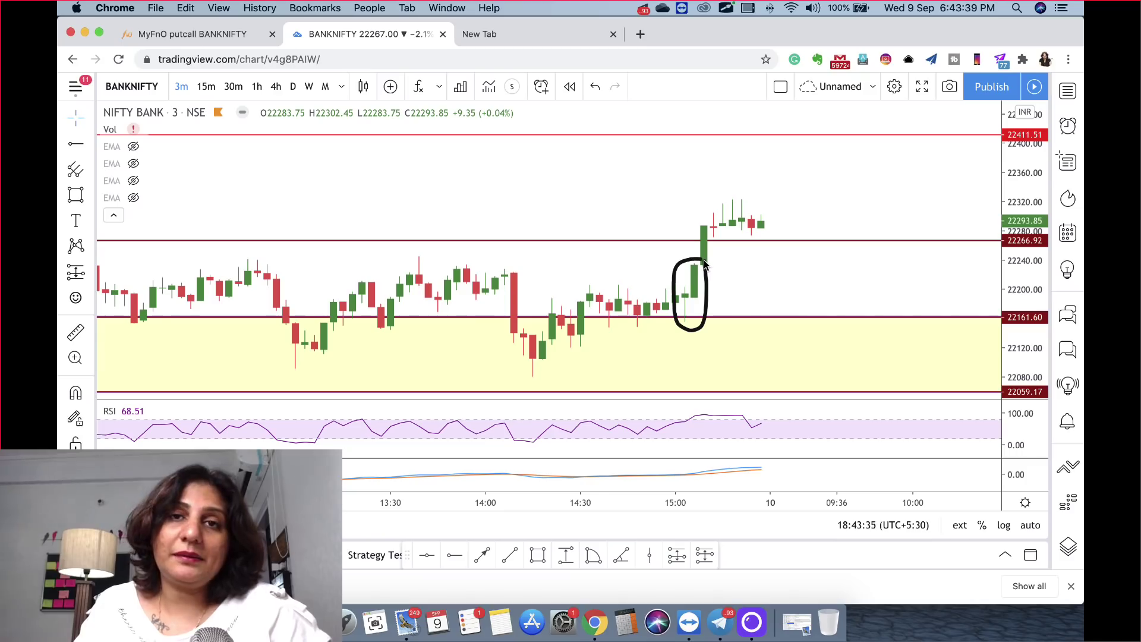
{"action": "mouse_move", "coordinate": [696, 292]}
{"action": "left_mouse_down"}
{"action": "mouse_move", "coordinate": [730, 290]}
{"action": "mouse_move", "coordinate": [693, 406]}
{"action": "mouse_move", "coordinate": [703, 407]}
{"action": "left_mouse_up"}
{"action": "mouse_move", "coordinate": [695, 257]}
{"action": "left_mouse_down"}
{"action": "mouse_move", "coordinate": [681, 291]}
{"action": "mouse_move", "coordinate": [706, 264]}
{"action": "mouse_move", "coordinate": [651, 295]}
{"action": "mouse_move", "coordinate": [194, 291]}
{"action": "mouse_move", "coordinate": [205, 298]}
{"action": "left_mouse_up"}
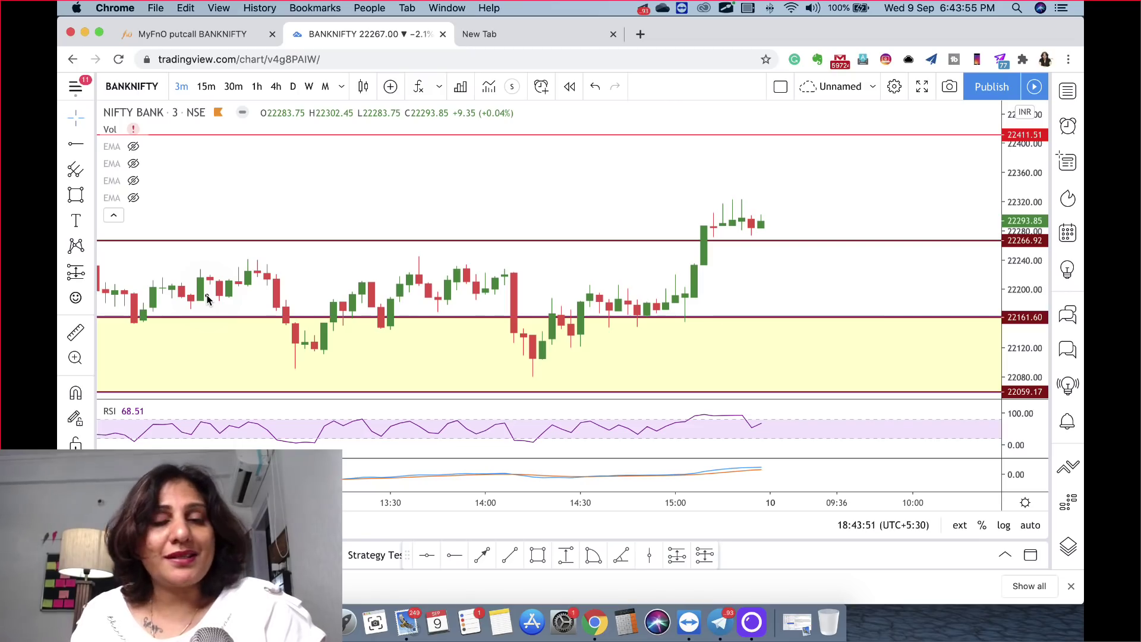
{"action": "left_click_drag", "start_coordinate": [688, 268], "coordinate": [675, 266]}
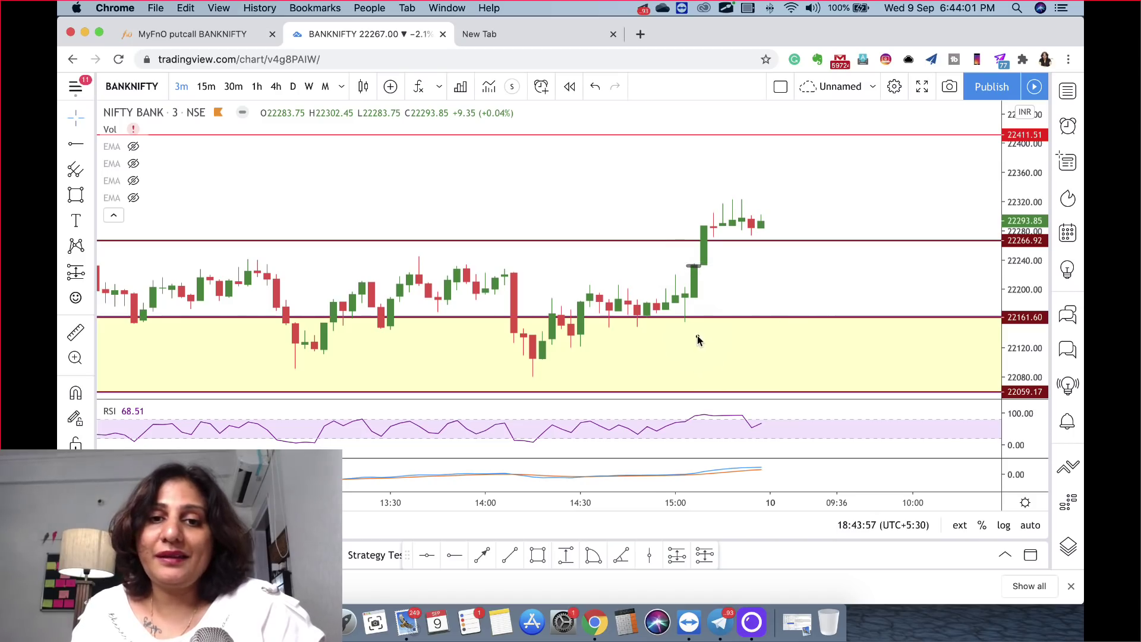
{"action": "left_click_drag", "start_coordinate": [674, 324], "coordinate": [704, 327]}
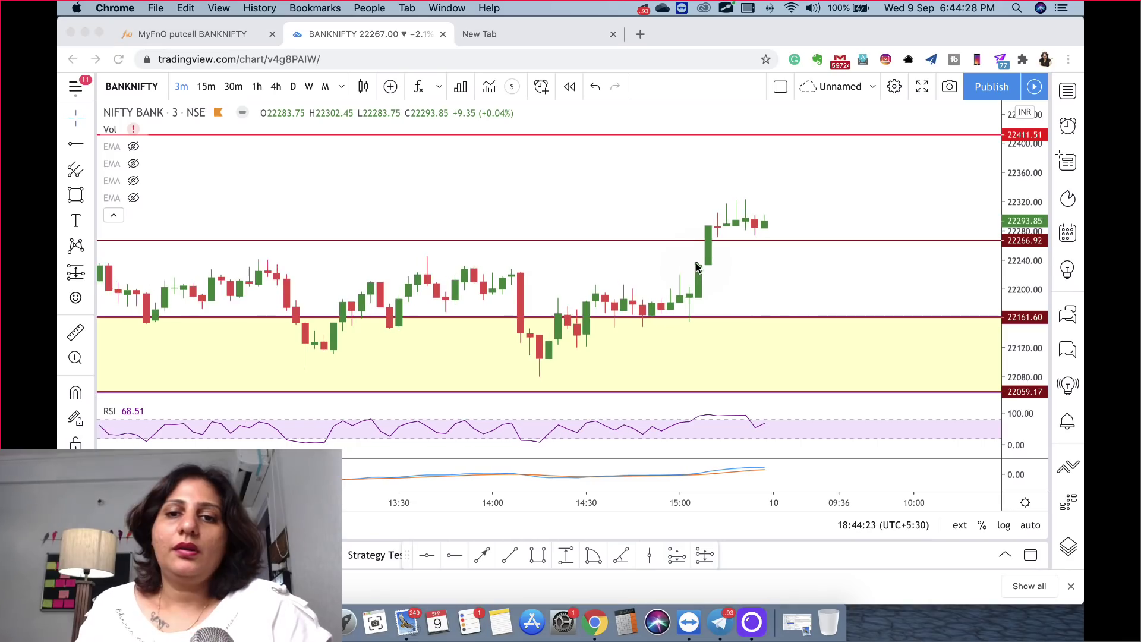
{"action": "left_click_drag", "start_coordinate": [686, 262], "coordinate": [695, 263]}
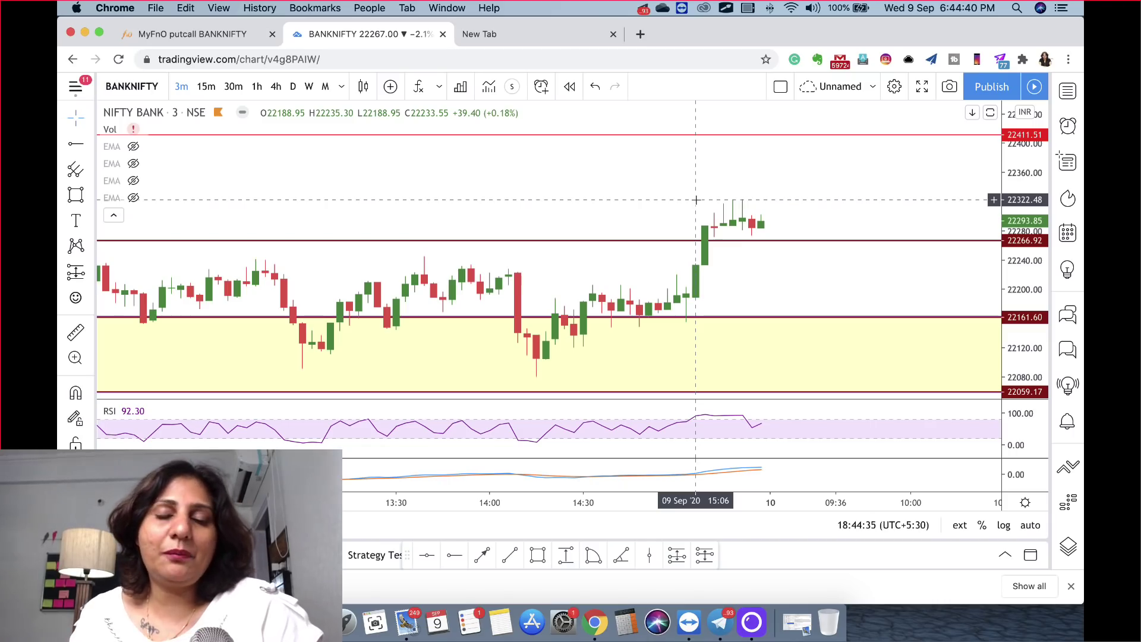
Step: Mark the last candles' highs near 22322, retrace the sideways range leading to the breakout, and box the candles around 13:40
{"action": "mouse_move", "coordinate": [732, 198]}
{"action": "left_mouse_down"}
{"action": "mouse_move", "coordinate": [694, 270]}
{"action": "mouse_move", "coordinate": [764, 244]}
{"action": "mouse_move", "coordinate": [743, 202]}
{"action": "left_mouse_up"}
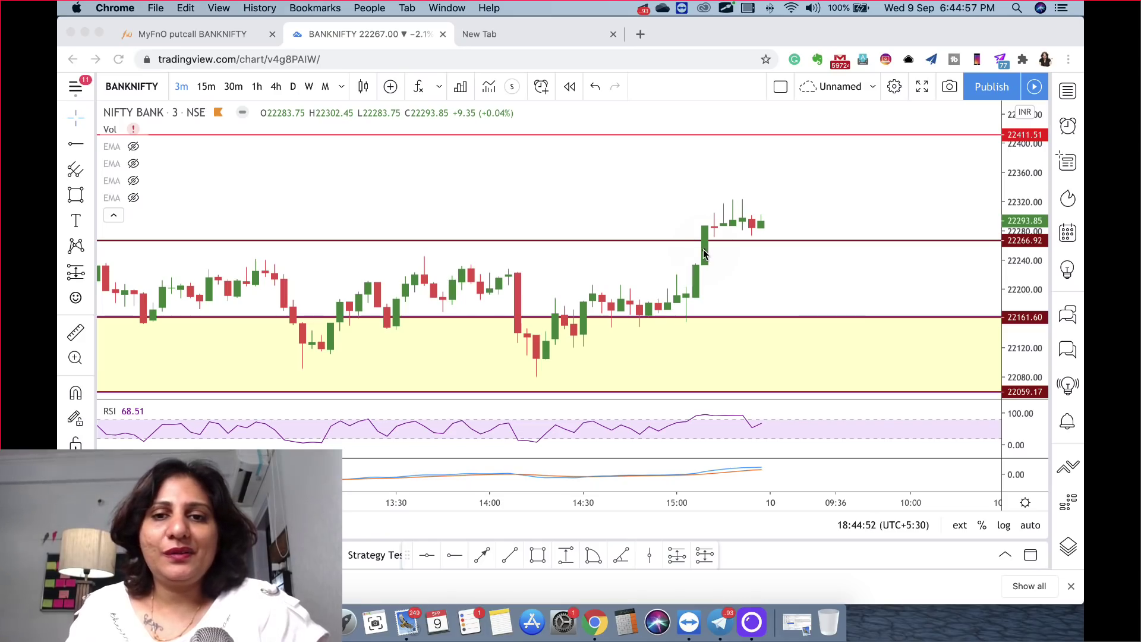
{"action": "mouse_move", "coordinate": [759, 201]}
{"action": "left_mouse_down"}
{"action": "mouse_move", "coordinate": [725, 191]}
{"action": "mouse_move", "coordinate": [737, 264]}
{"action": "mouse_move", "coordinate": [746, 193]}
{"action": "left_mouse_up"}
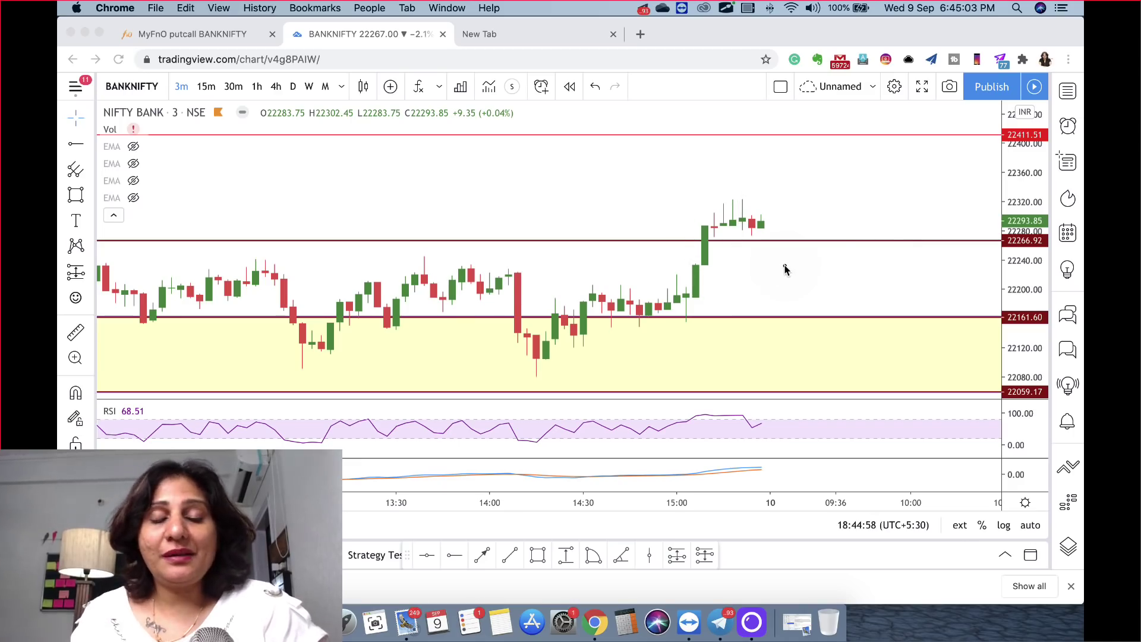
{"action": "mouse_move", "coordinate": [183, 278]}
{"action": "left_mouse_down"}
{"action": "mouse_move", "coordinate": [544, 291]}
{"action": "mouse_move", "coordinate": [671, 284]}
{"action": "mouse_move", "coordinate": [695, 265]}
{"action": "mouse_move", "coordinate": [666, 321]}
{"action": "mouse_move", "coordinate": [717, 294]}
{"action": "mouse_move", "coordinate": [700, 262]}
{"action": "left_mouse_up"}
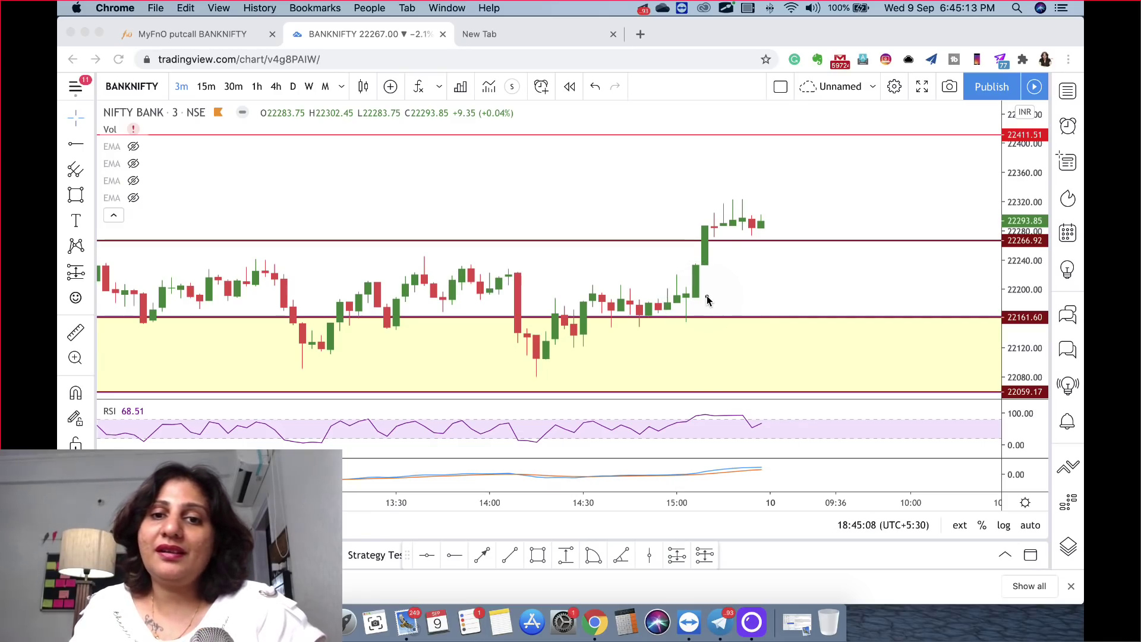
{"action": "mouse_move", "coordinate": [709, 202]}
{"action": "left_mouse_down"}
{"action": "mouse_move", "coordinate": [769, 205]}
{"action": "mouse_move", "coordinate": [721, 205]}
{"action": "left_mouse_up"}
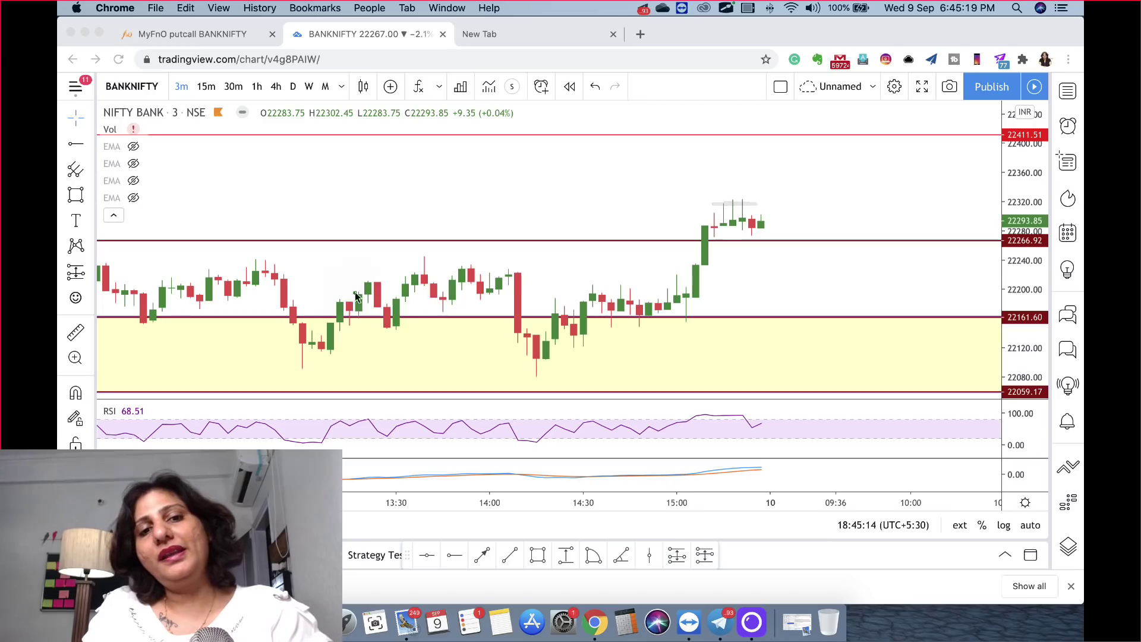
{"action": "mouse_move", "coordinate": [242, 293]}
{"action": "left_mouse_down"}
{"action": "mouse_move", "coordinate": [389, 292]}
{"action": "mouse_move", "coordinate": [429, 276]}
{"action": "mouse_move", "coordinate": [409, 308]}
{"action": "mouse_move", "coordinate": [419, 299]}
{"action": "left_mouse_up"}
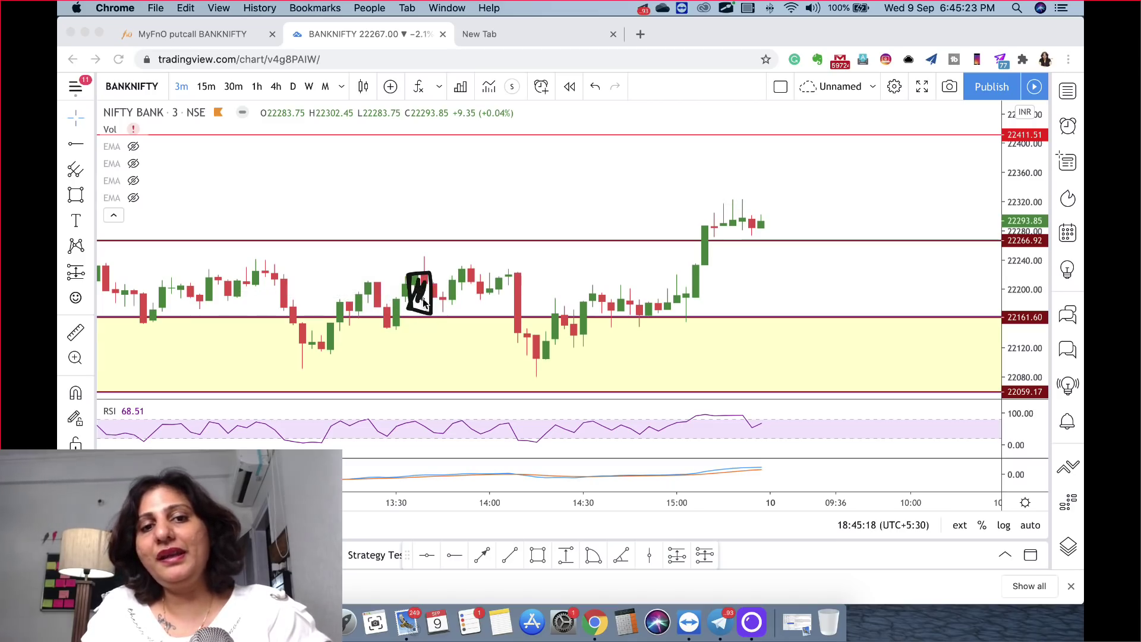